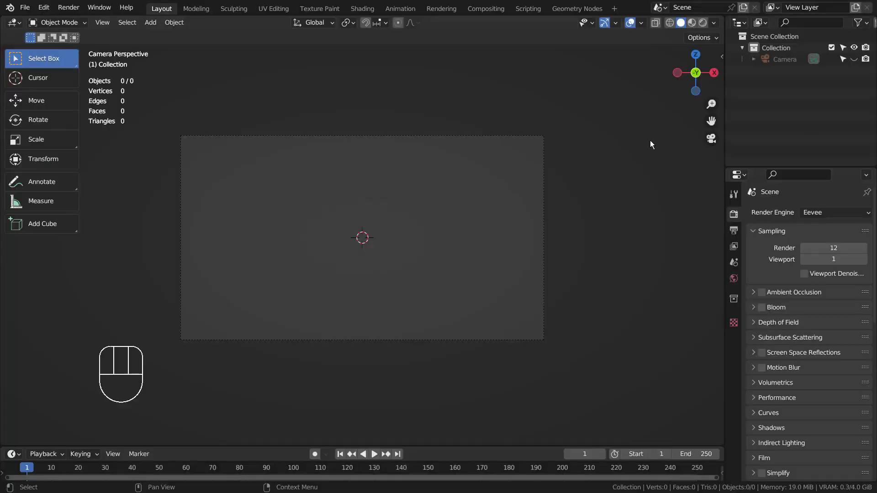
- Add a cube to the empty scene and view it at an angle
key("shift+a")
mouse_move(400, 169)
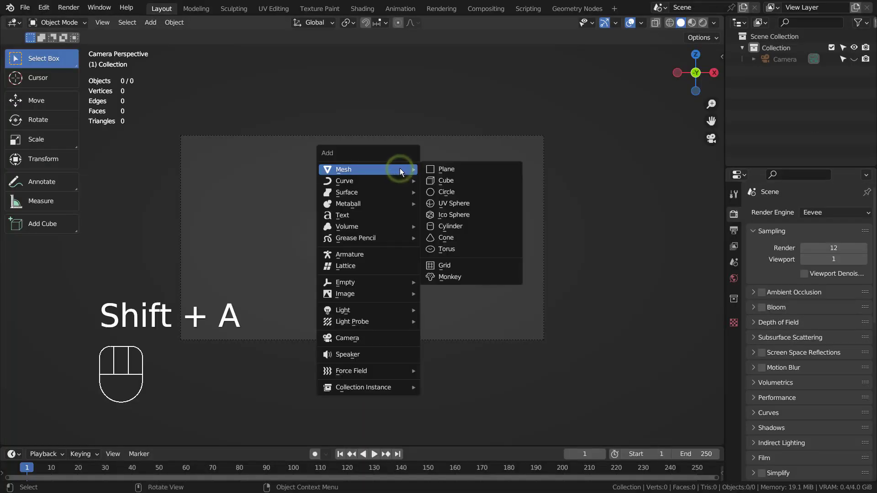
left_click(474, 180)
middle_click_drag(462, 212, 413, 237)
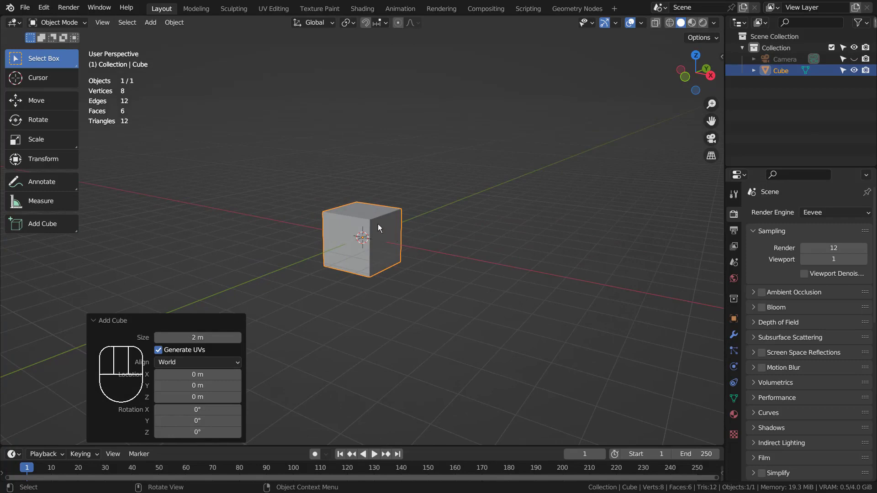
- In face edit mode, lower the cube's top face along Z to flatten it
key("Tab")
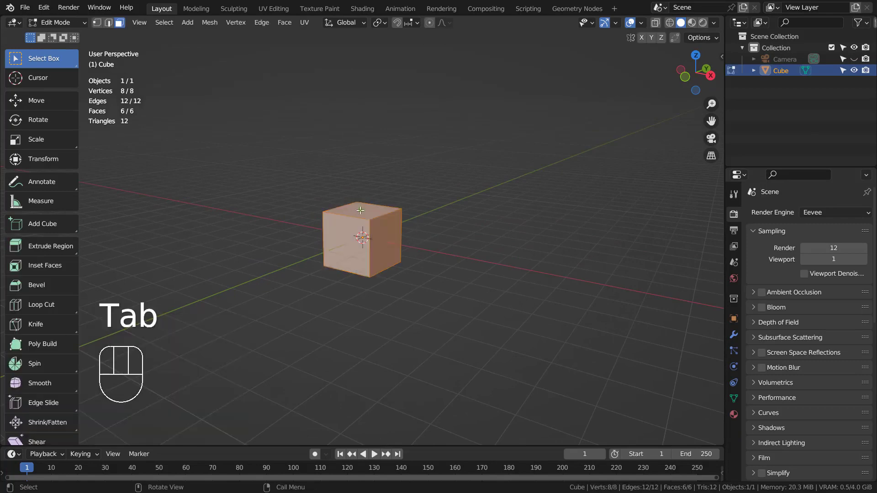
key("3")
left_click(347, 213)
key("g")
key("z")
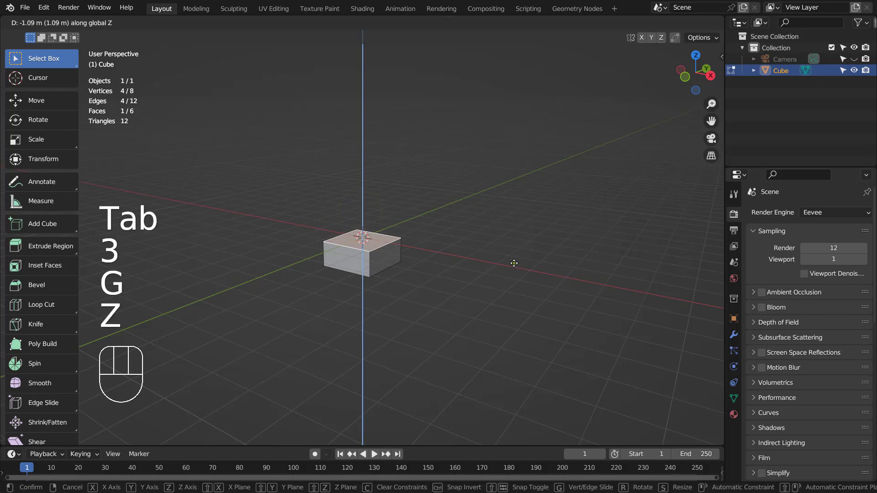
left_click(513, 262)
- Repeatedly extrude and scale the top face into narrowing stacked sections, then leave Edit Mode
key("e")
left_click(509, 239)
key("s")
left_click(506, 241)
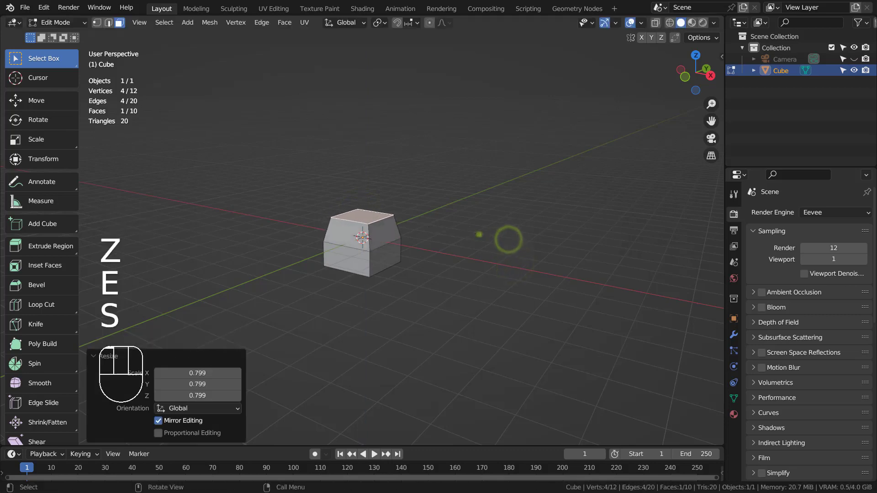
key("e")
left_click(471, 202)
key("s")
left_click(466, 201)
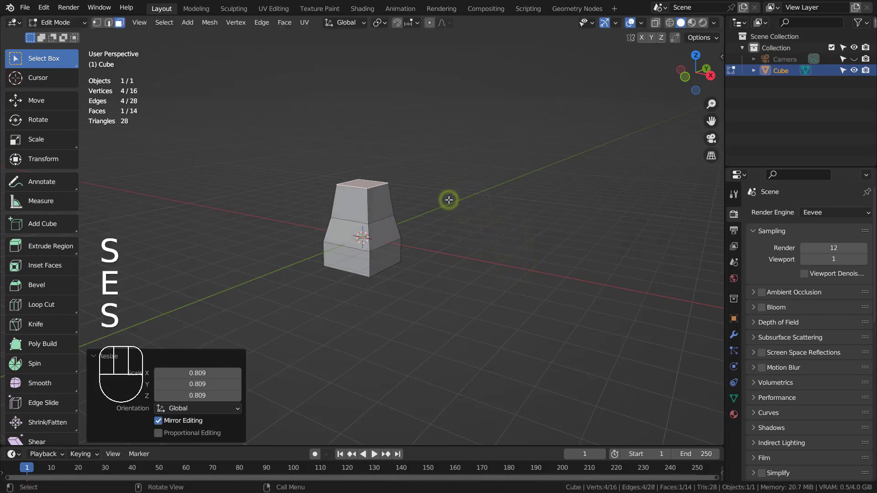
key("e")
left_click(439, 178)
key("Tab")
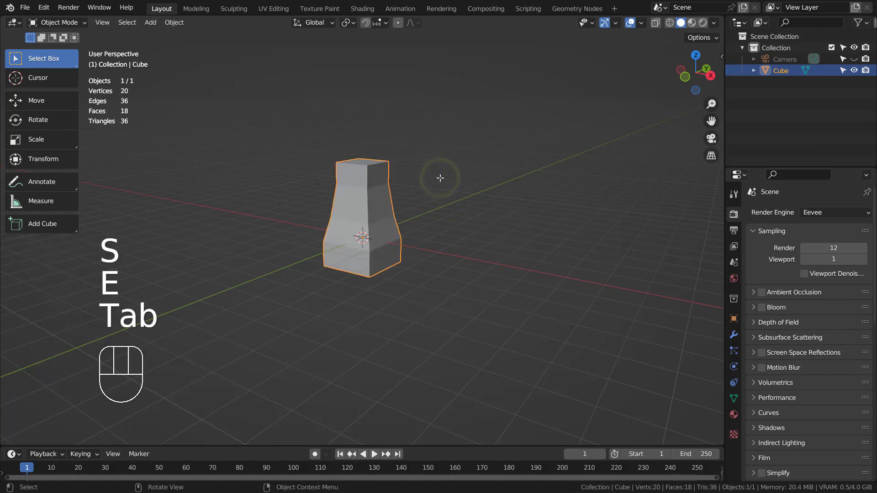
- Add Cube.001, raise it 2.9402 m onto the column, scale it to 0.702, and view from the front
key("shift+a")
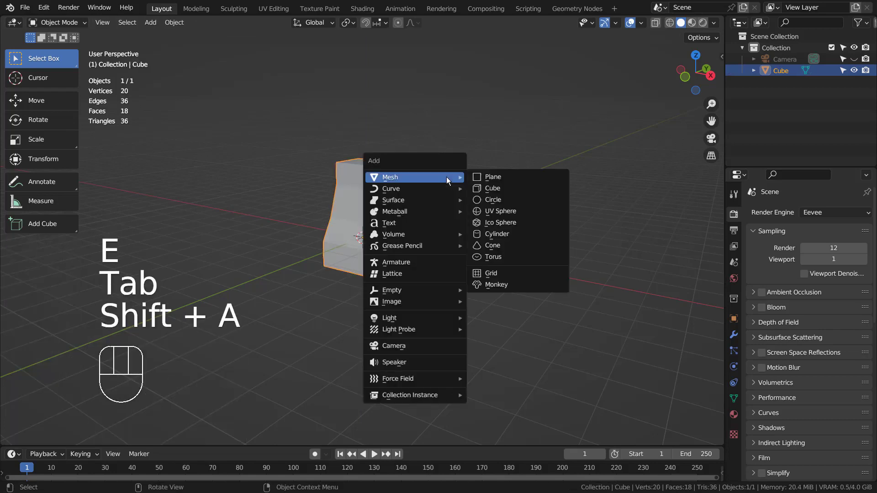
left_click(514, 189)
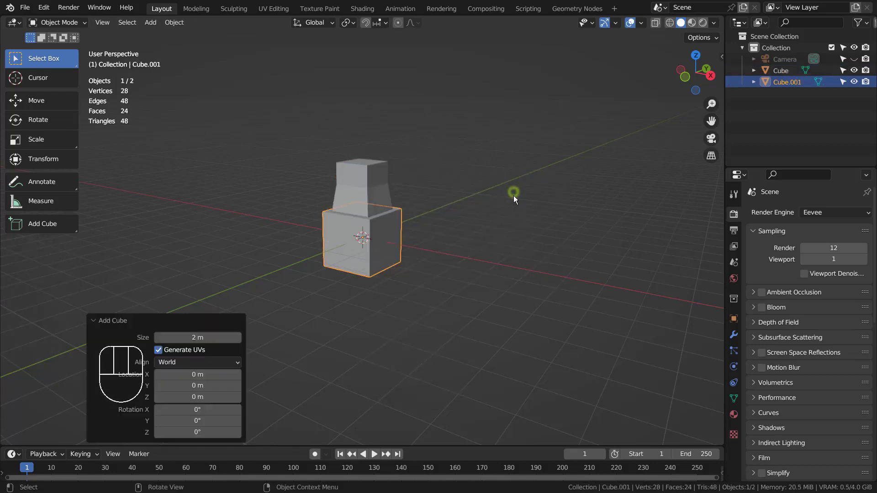
key("g")
key("z")
left_click(480, 144)
key("s")
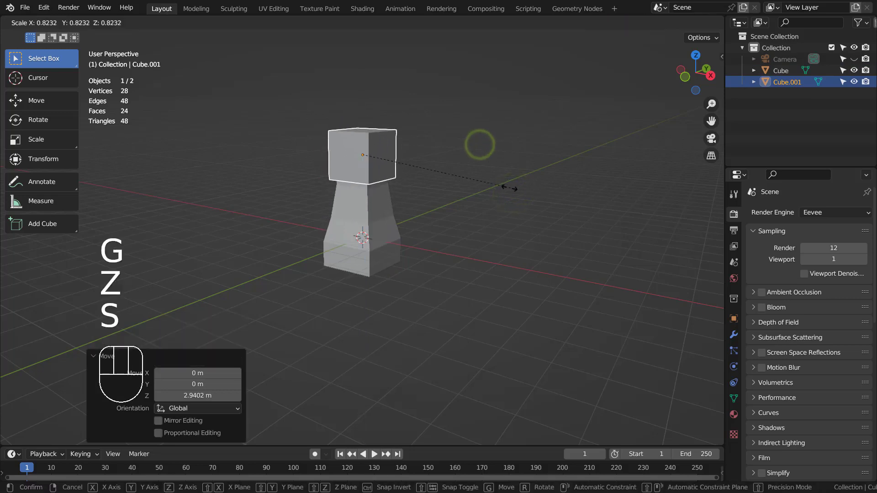
left_click(487, 189)
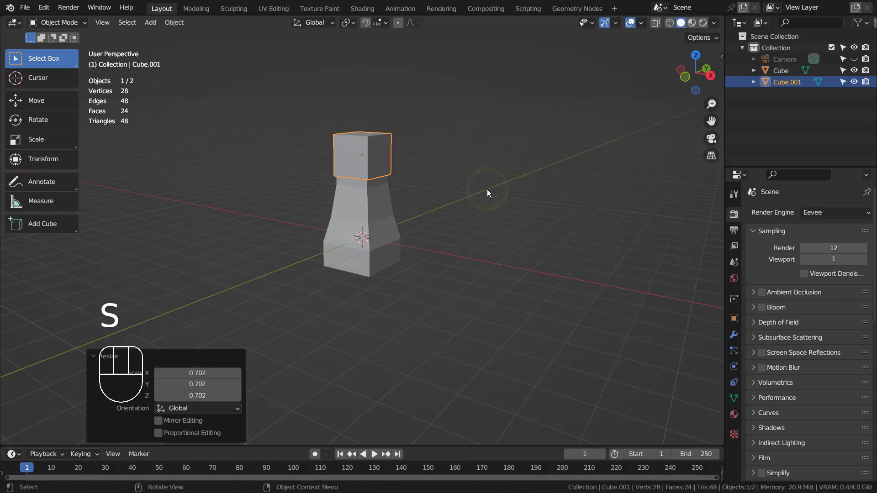
key("KP_1")
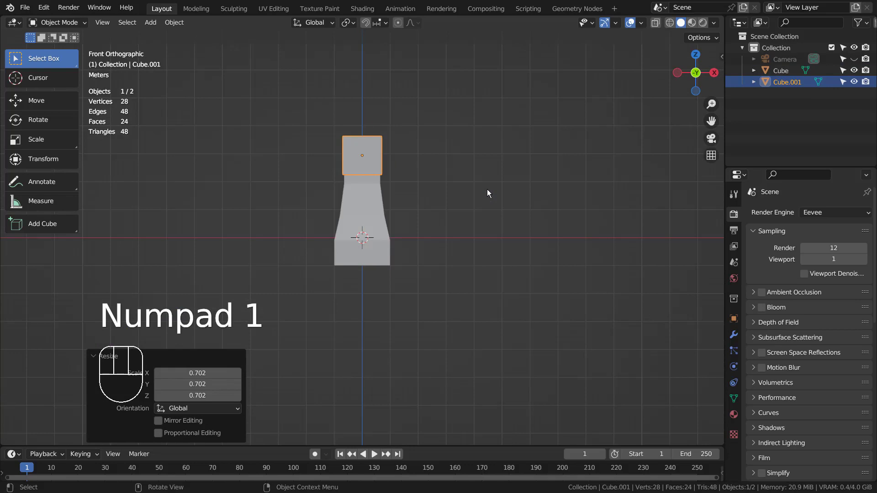
- Duplicate the head, shrink it to the left shoulder, and stretch it 2.89 along X into an arm
key("shift+d")
left_click(456, 228)
key("s")
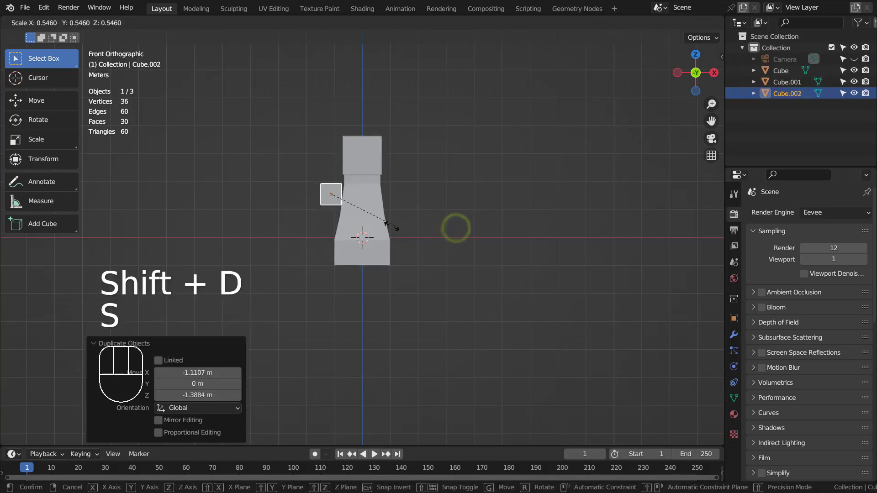
left_click(371, 233)
key("g")
left_click(384, 216)
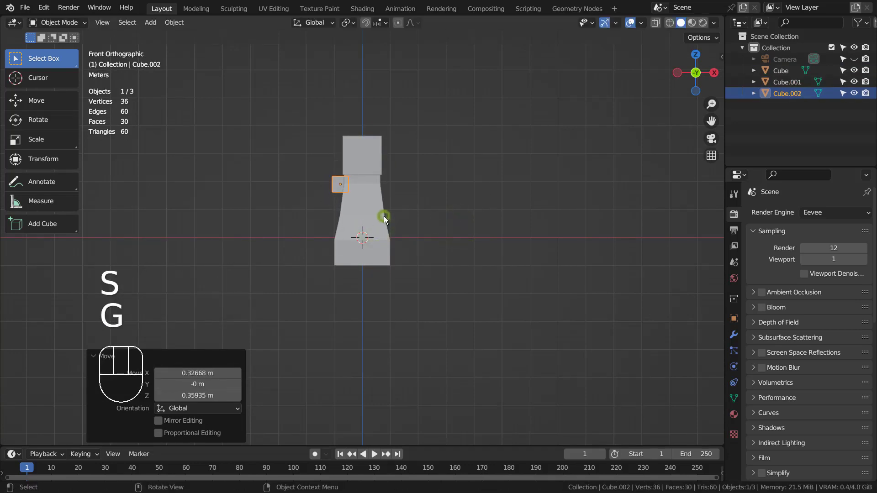
key("s")
key("x")
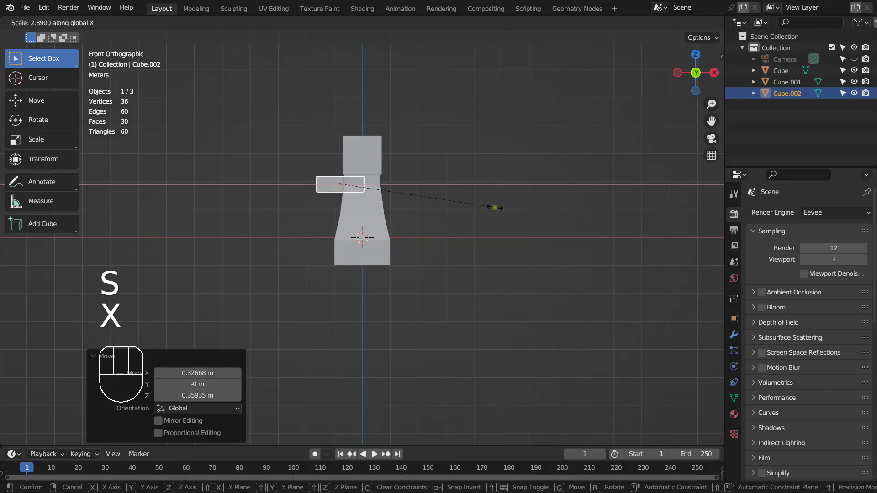
left_click(495, 207)
- From top view, add an arm duplicate rotated -90° as a crosswise block at the arm's end
key("KP_7")
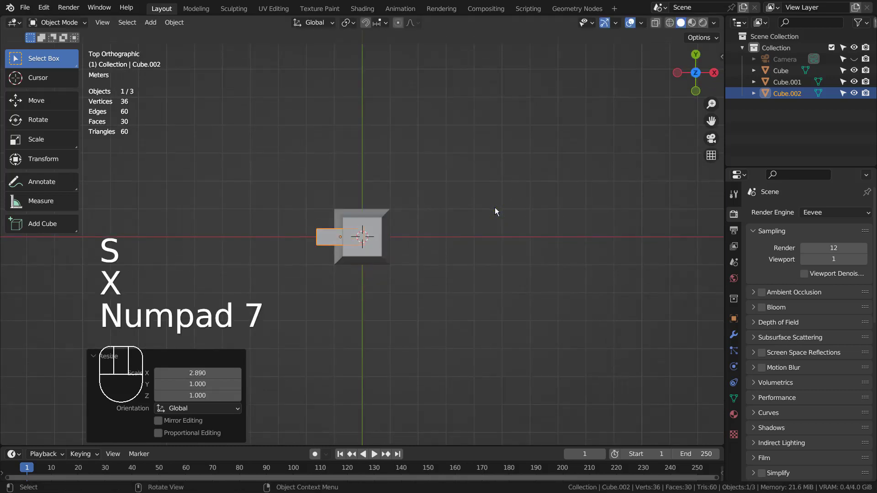
key("shift+d")
key("r")
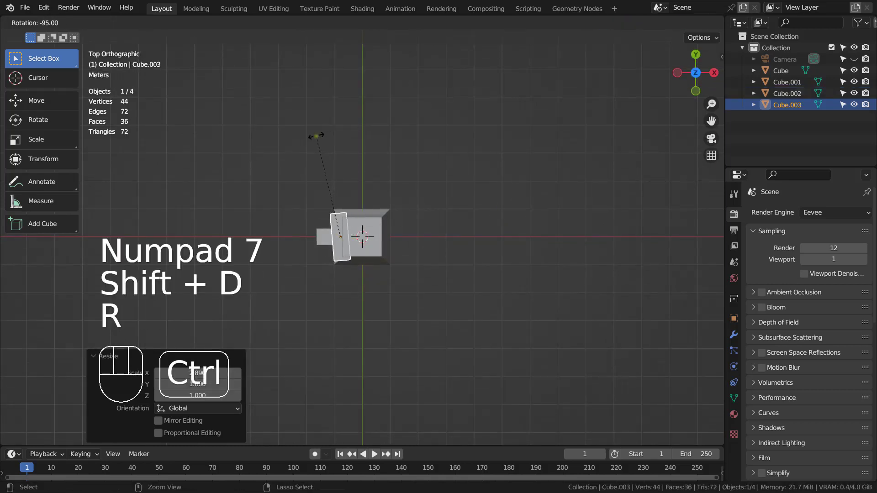
left_click(316, 136, "ctrl")
key("ctrl+z")
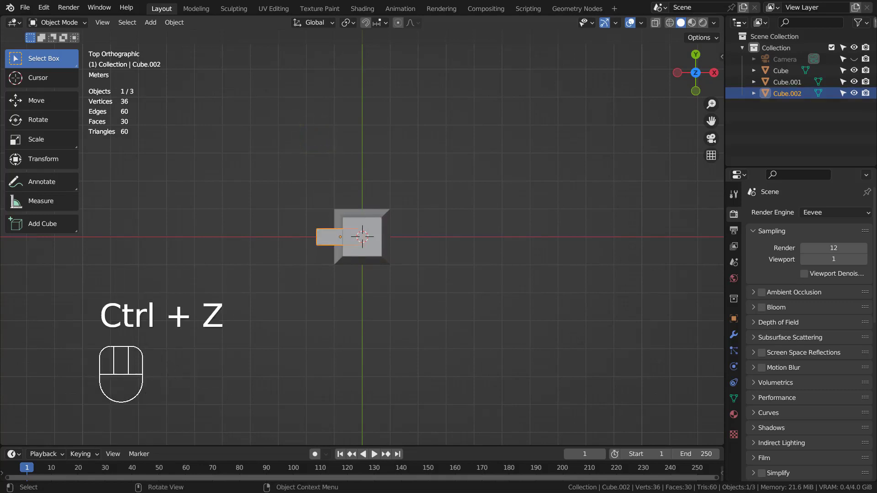
key("r")
left_click(423, 178, "ctrl")
key("ctrl+z")
key("shift+d")
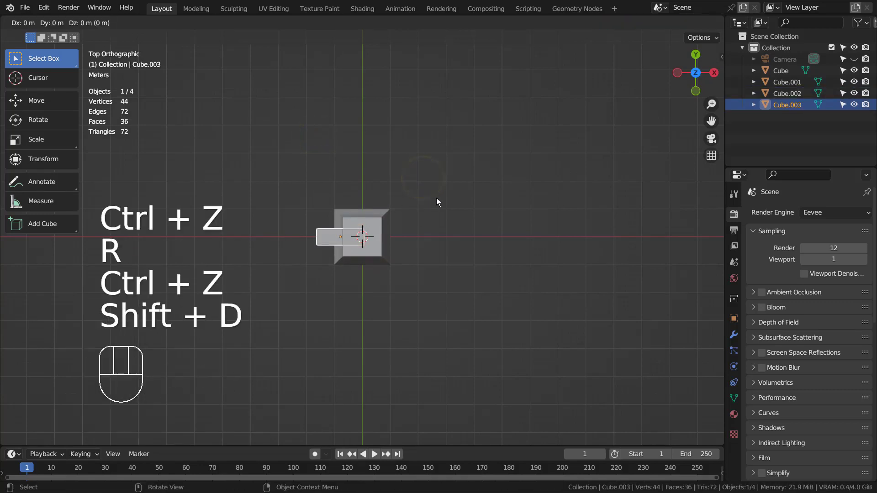
key("r")
left_click(307, 162, "ctrl")
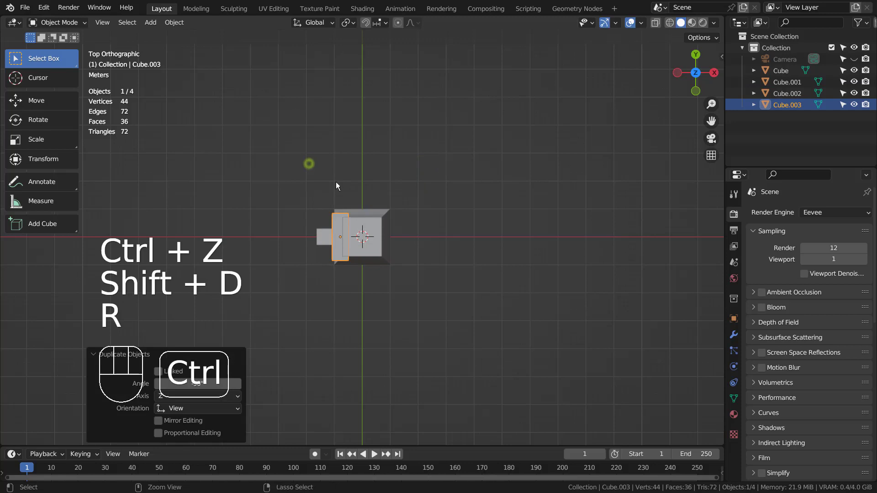
key("g")
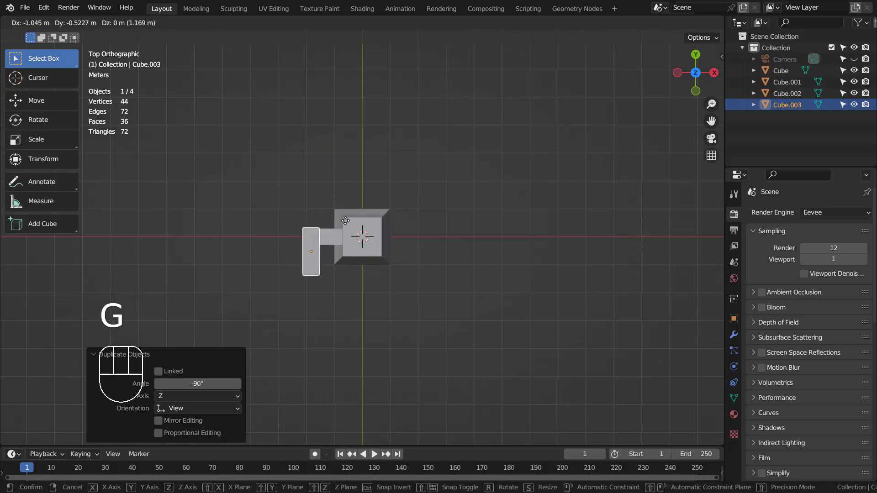
left_click(347, 218)
- In right view with wireframe, tilt the end block to -21.6° and lower it slightly
key("KP_0")
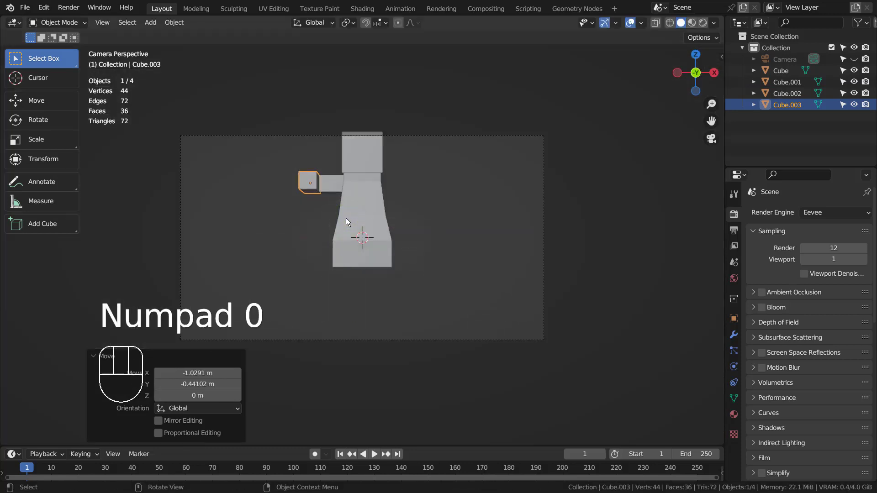
key("KP_3")
key("r")
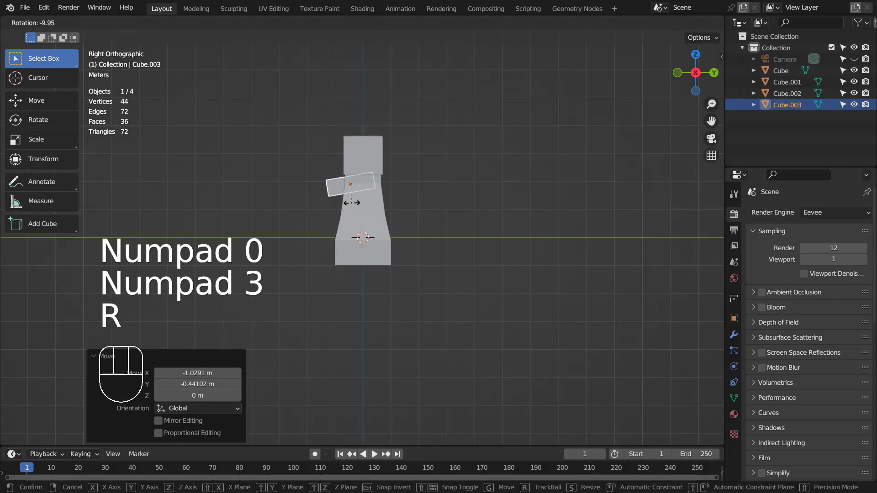
left_click(354, 196)
key("KP_0")
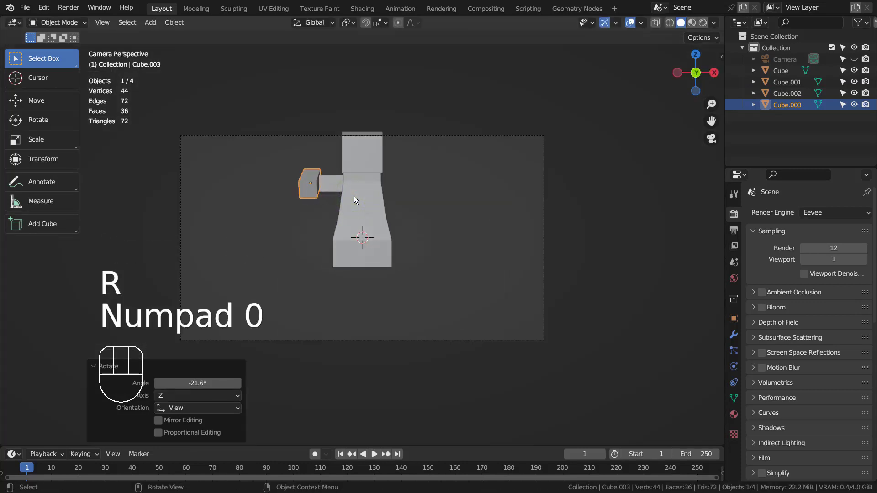
key("KP_3")
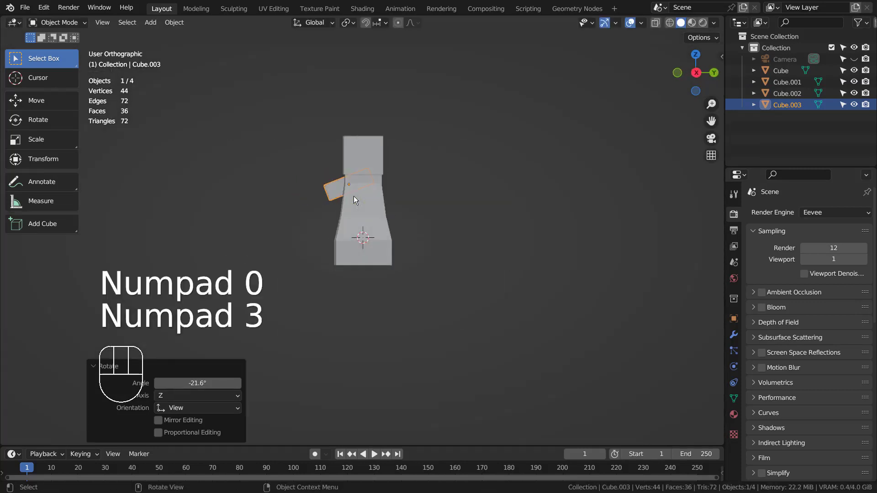
key("shift+z")
key("g")
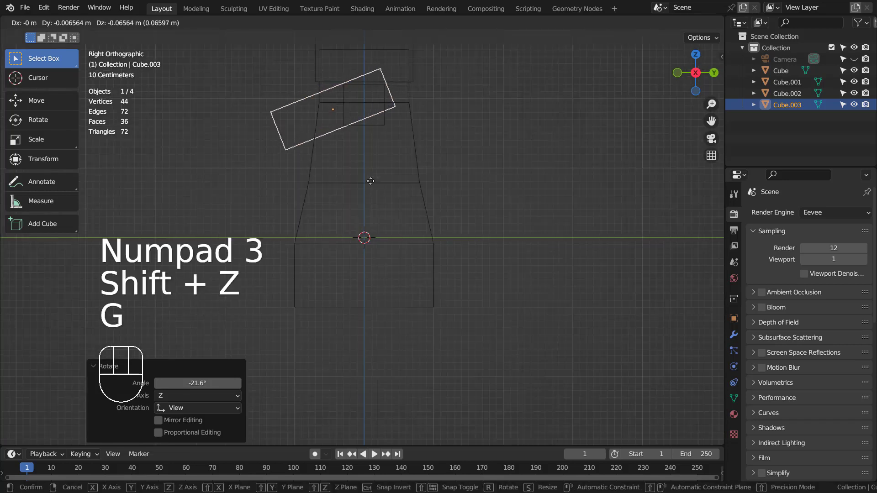
left_click(371, 188)
- Add duplicate Cube.004, tilted about -58°, below the upper arm block
key("KP_0")
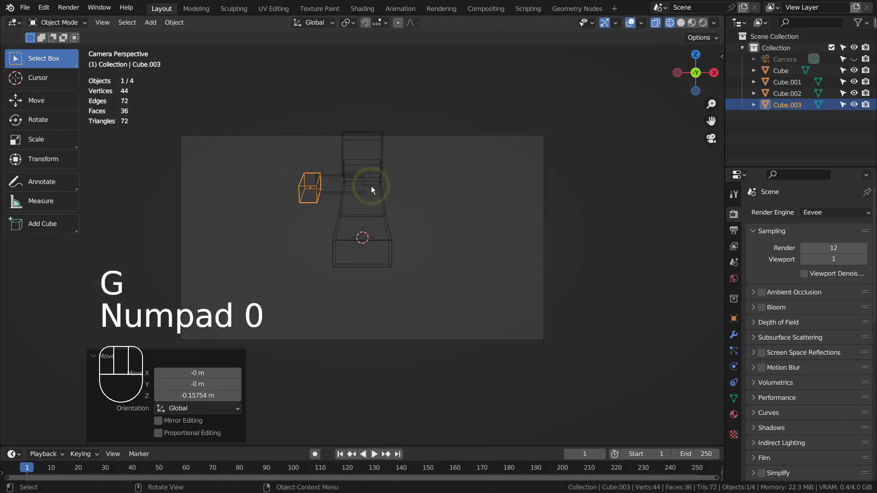
key("KP_3")
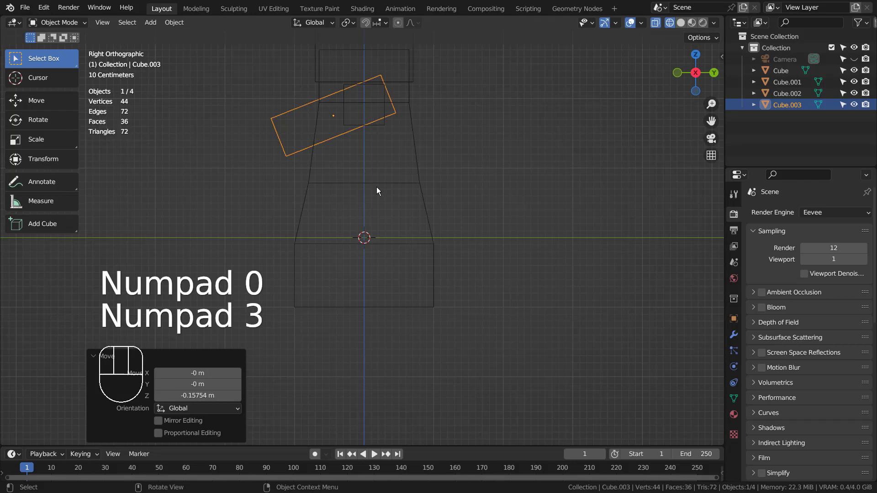
key("shift+d")
left_click(288, 243)
key("r")
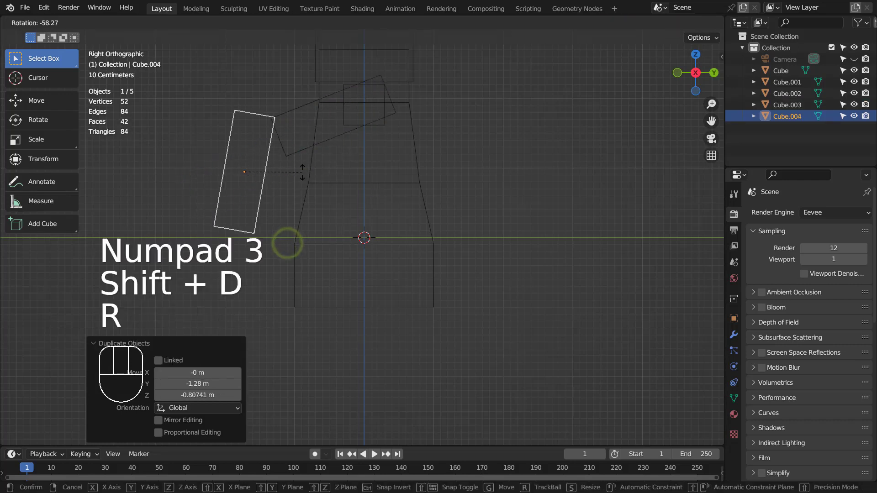
left_click(302, 173)
key("g")
left_click(339, 180)
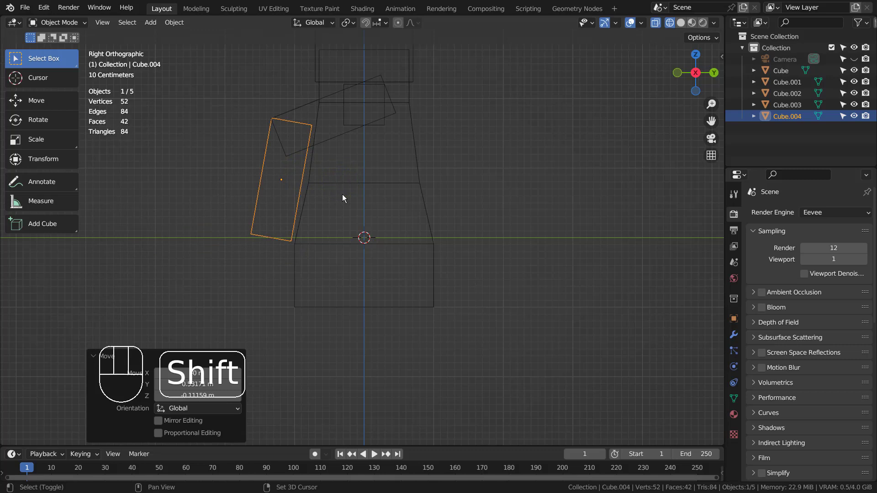
- Add duplicate Cube.005 tilted 38.8° at the end of the arm, then view through the camera
key("shift+d")
left_click(324, 266)
key("r")
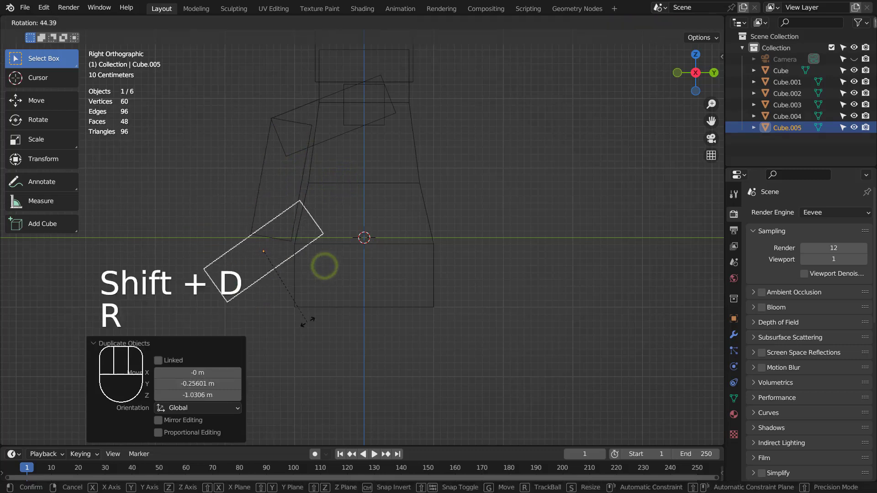
left_click(307, 310)
key("g")
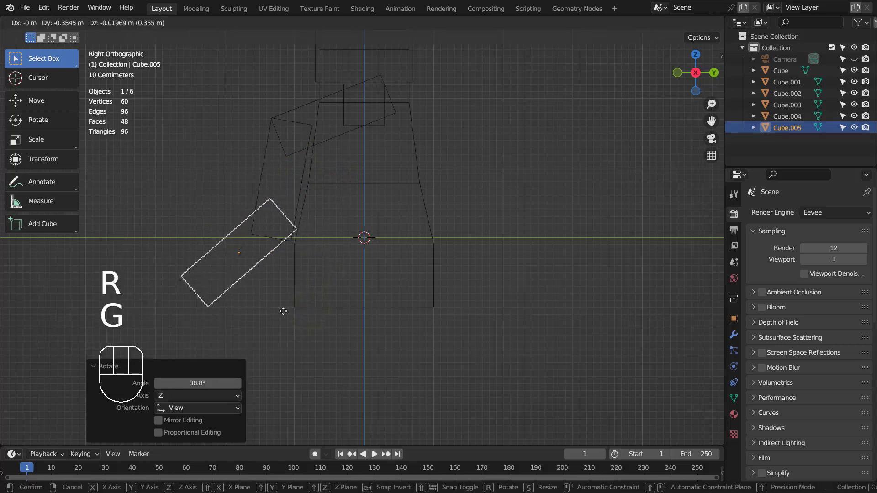
left_click(283, 310)
key("KP_0")
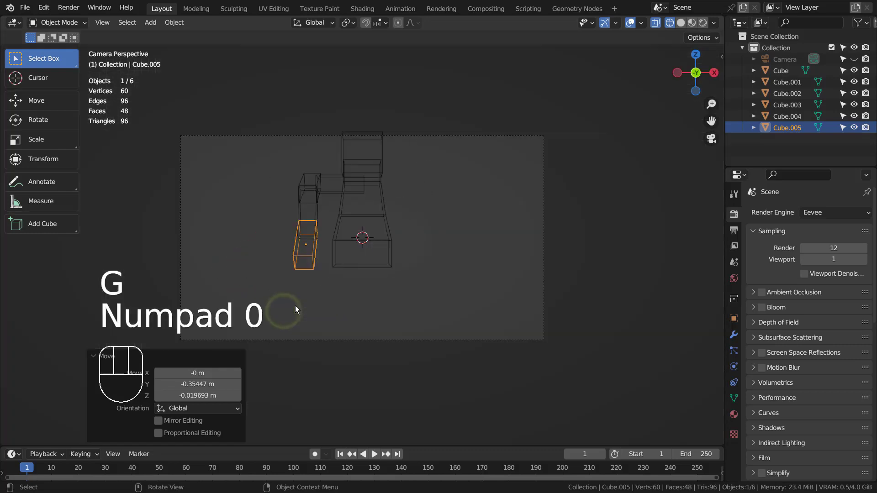
- Join the four arm blocks into Cube.005 and set its origin to the 3D cursor
left_click(430, 275)
left_click_drag(270, 160, 321, 296)
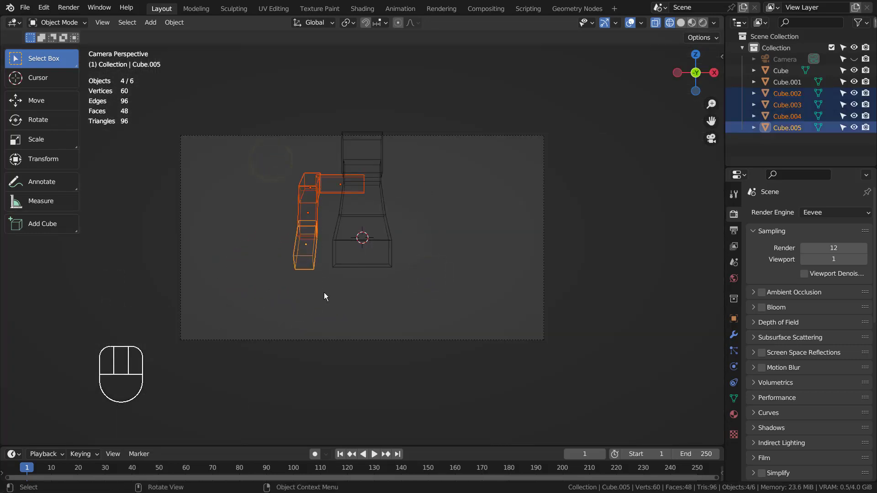
key("ctrl+j")
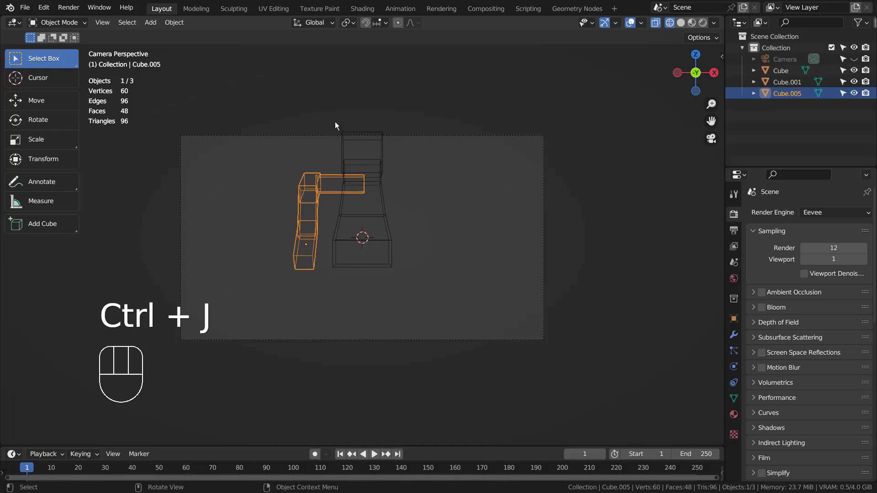
left_click(174, 22)
mouse_move(228, 47)
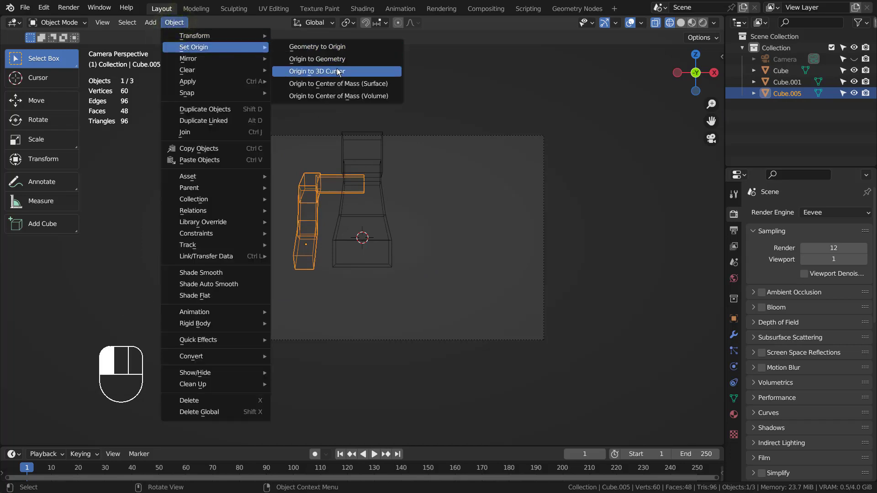
left_click(337, 72)
left_click(174, 22)
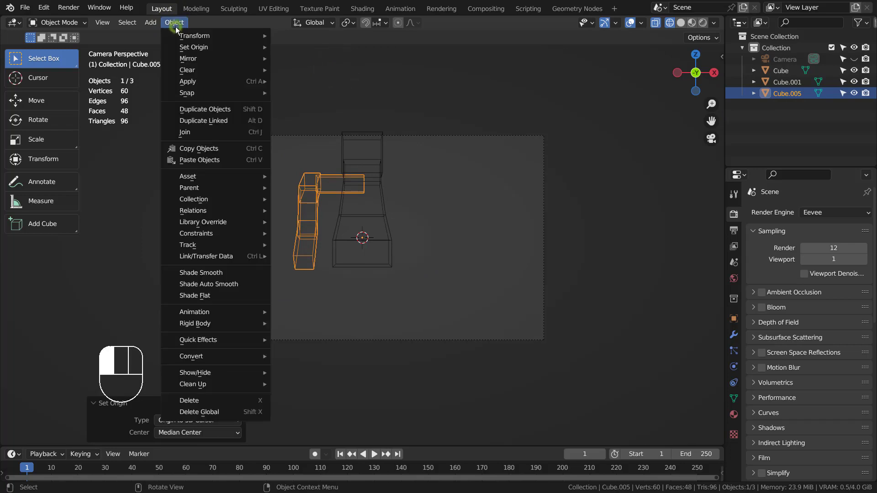
left_click(174, 22)
- Add a Mirror modifier to the joined arm object
left_click(733, 336)
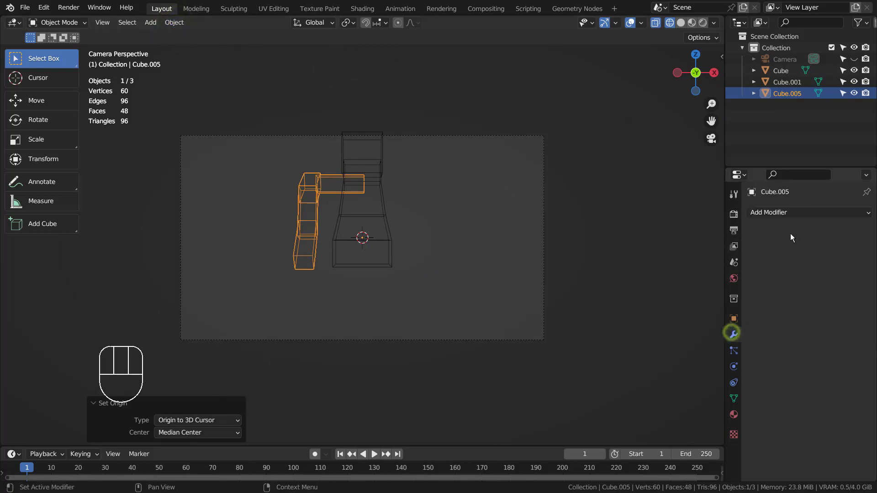
left_click(777, 212)
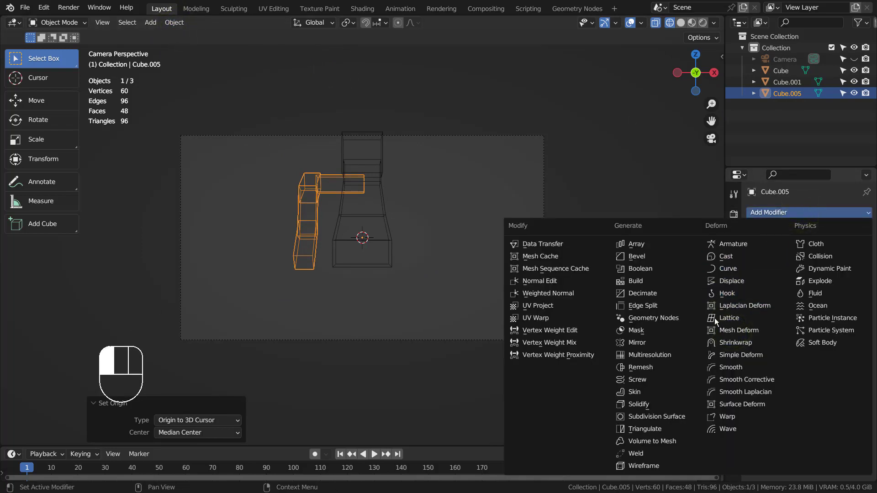
left_click(685, 341)
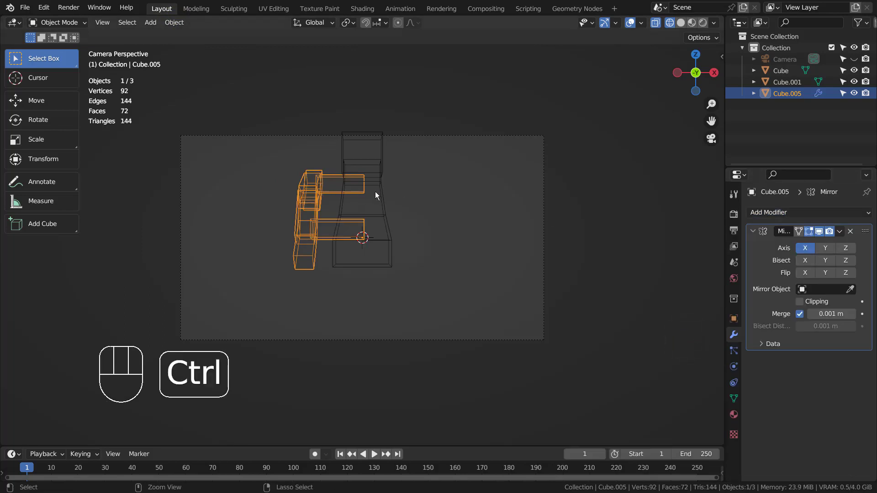
- Apply all transforms to the arm so it mirrors to both sides, then deselect it
key("ctrl+a")
left_click(383, 224)
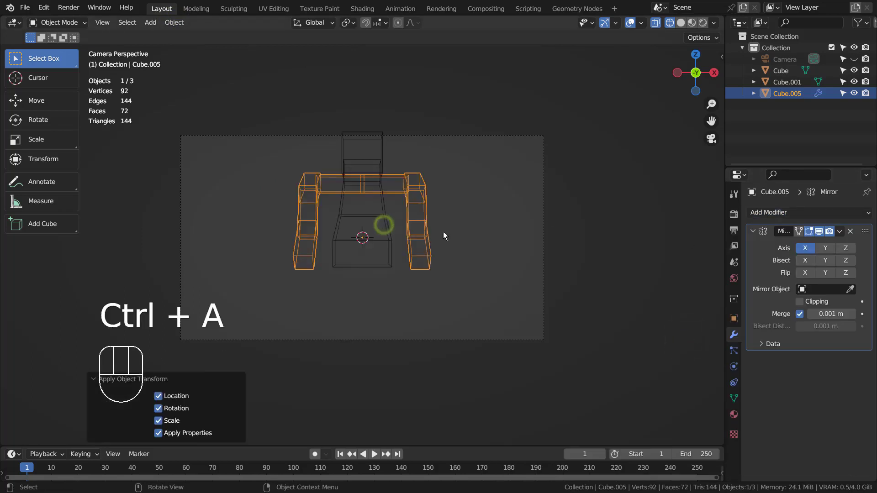
left_click(514, 244)
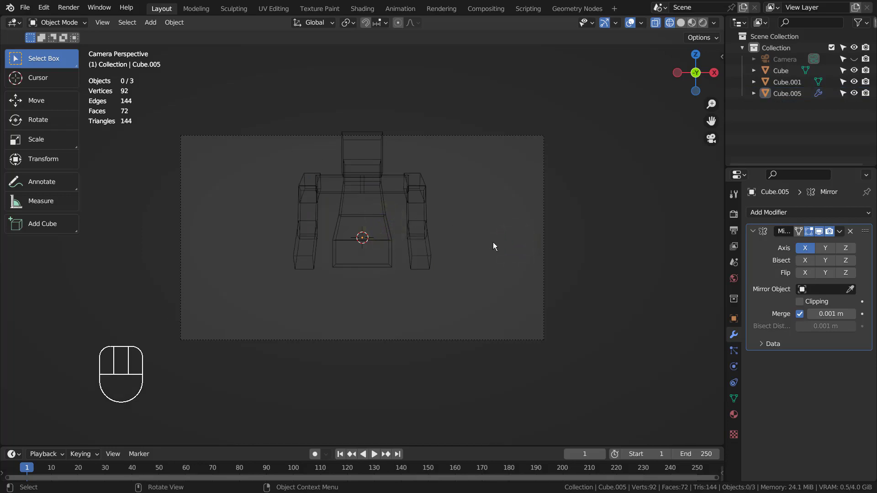
- Frame the figure with walk-navigation camera, switch to solid shading, and render with F12
key("shift+grave")
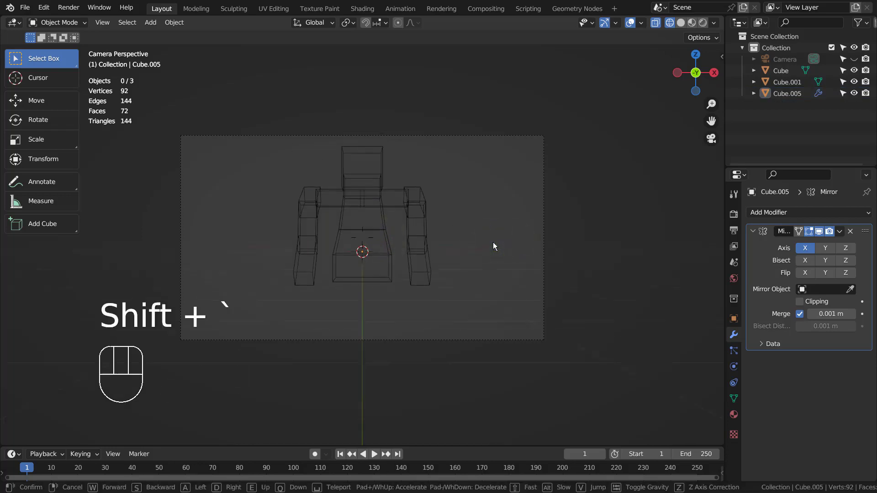
key("e")
key("d")
key("d")
key("d")
key("d")
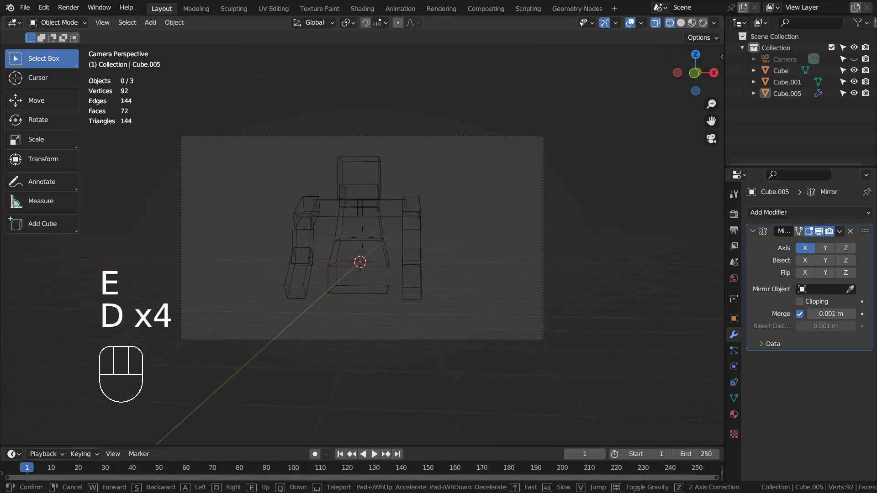
key("w")
key("w")
key("e")
key("e")
key("e")
key("e")
key("e")
key("e")
key("e")
key("e")
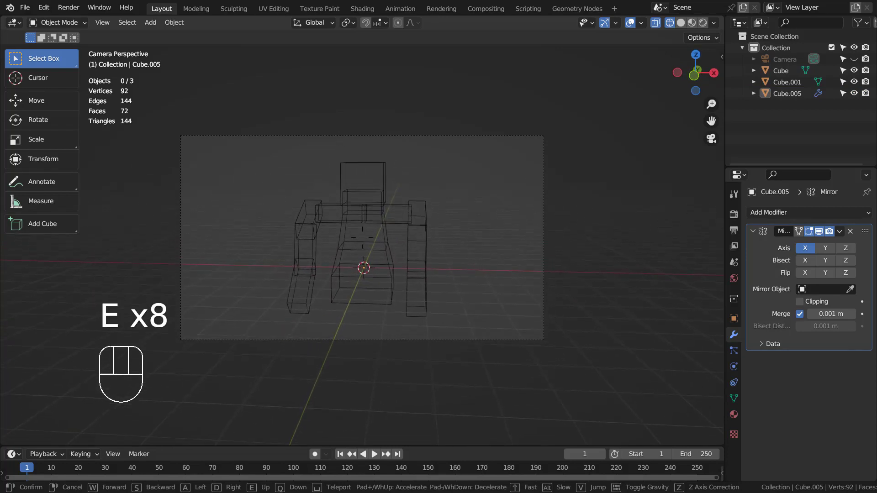
left_click(476, 270)
key("shift+z")
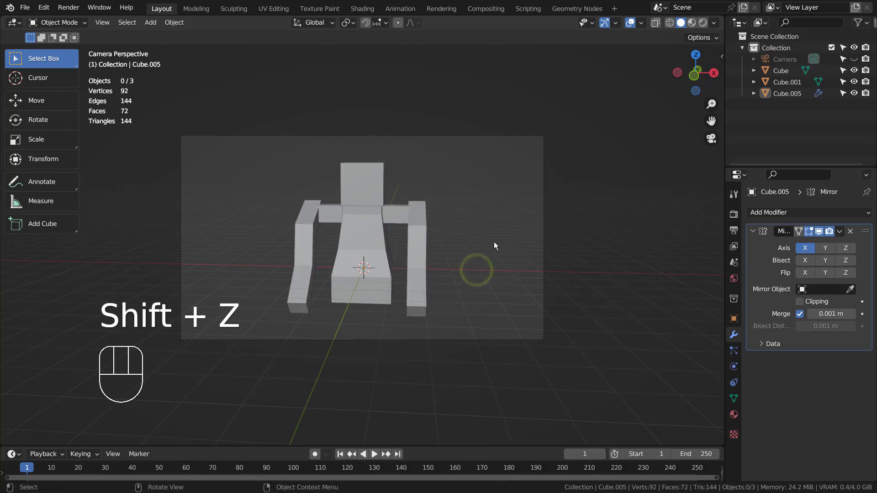
key("F12")
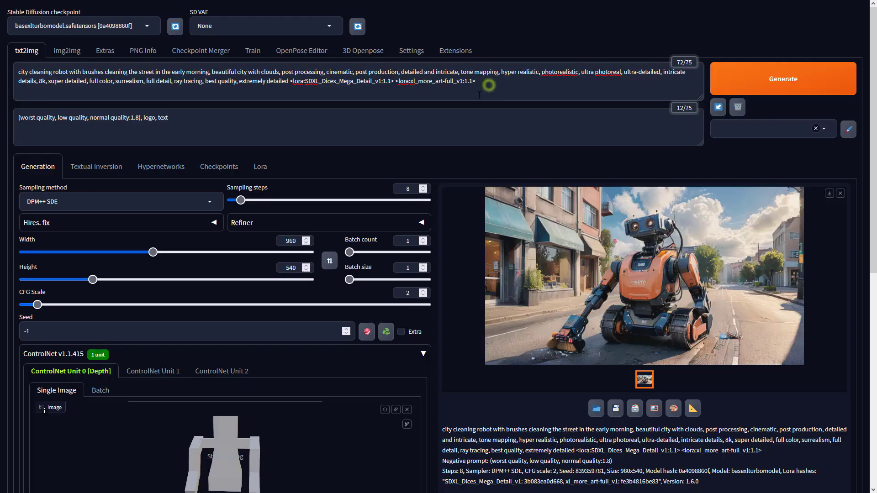
- Review the negative prompt and the 960x540 output width and height
left_click(450, 112)
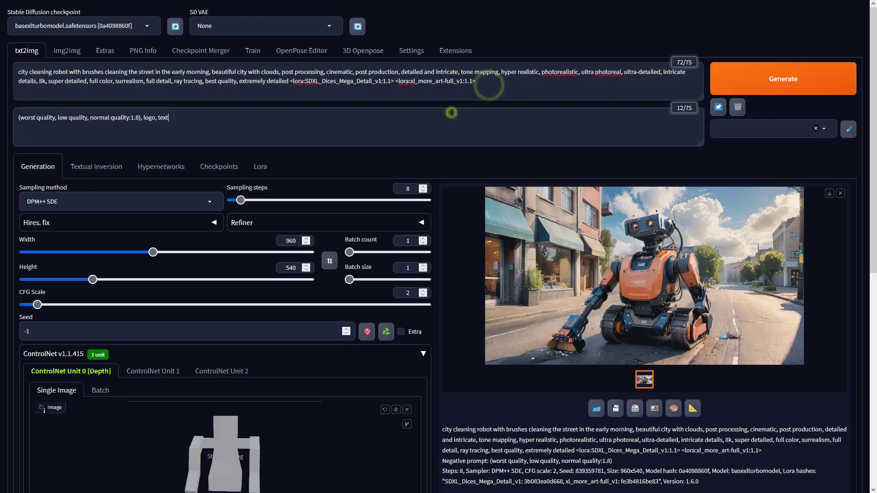
left_click(292, 241)
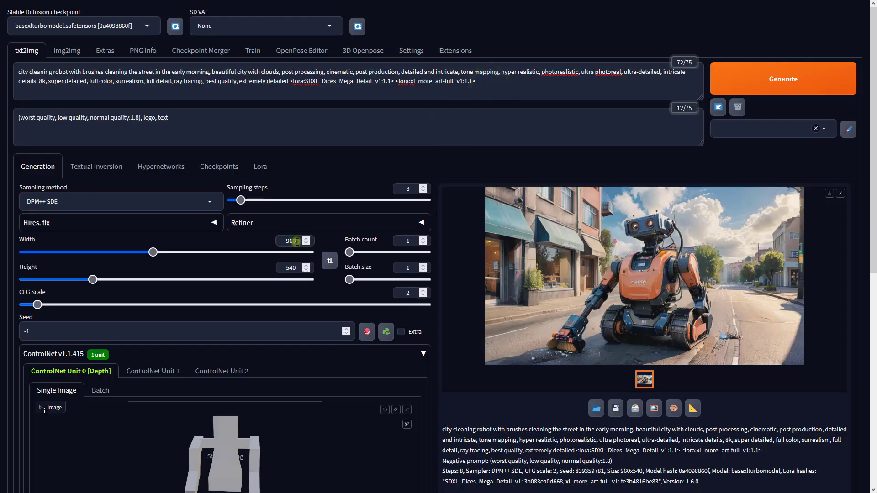
left_click(292, 267)
- Set ControlNet to Depth, no preprocessor, sai_xl_depth_256lora model, and generate the robot image
scroll(491, 442, "down", 6)
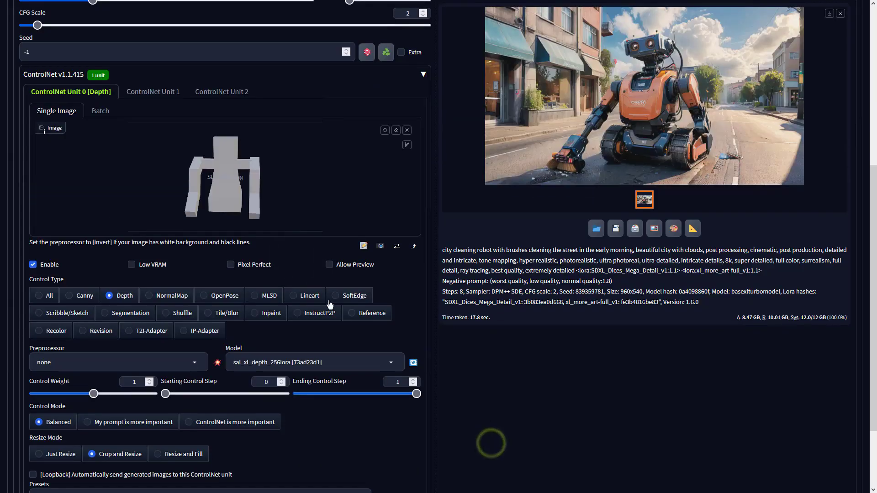
left_click(110, 295)
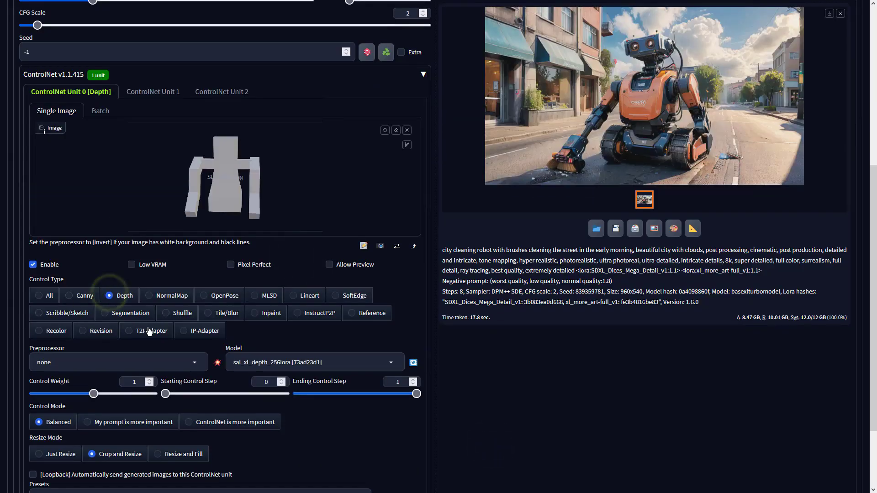
left_click(191, 364)
left_click(54, 309)
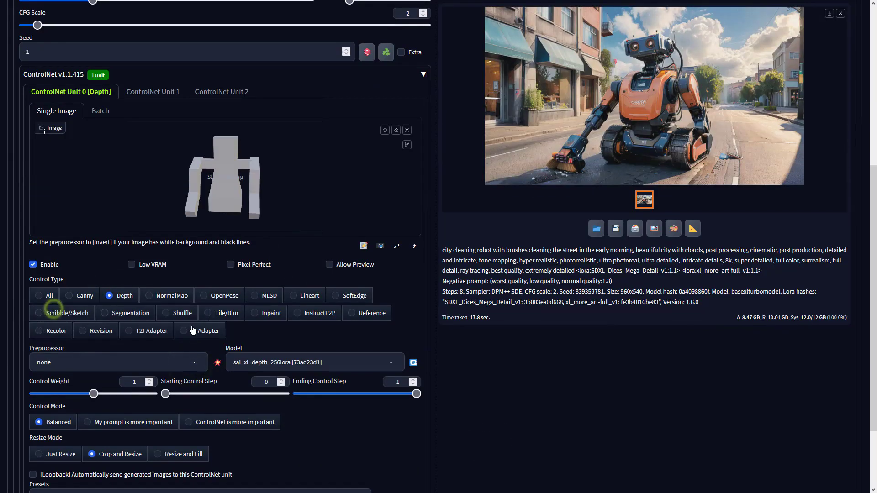
left_click(301, 359)
left_click(273, 347)
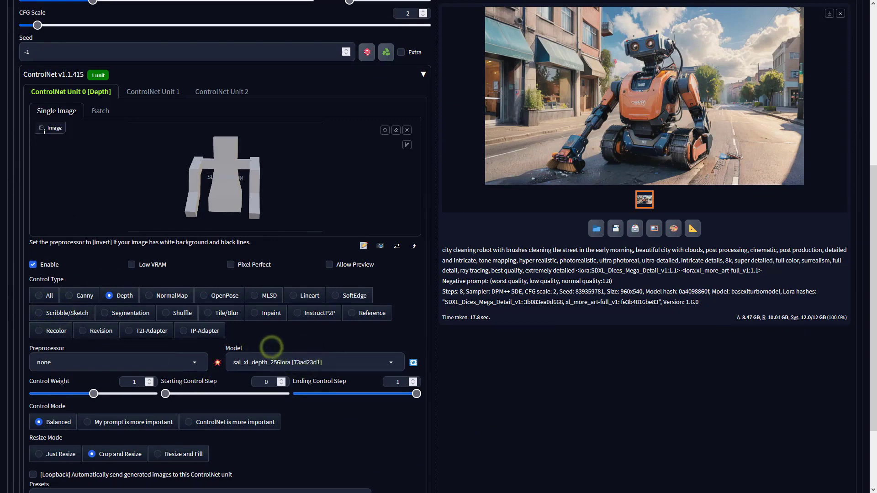
scroll(569, 280, "up", 6)
left_click(729, 81)
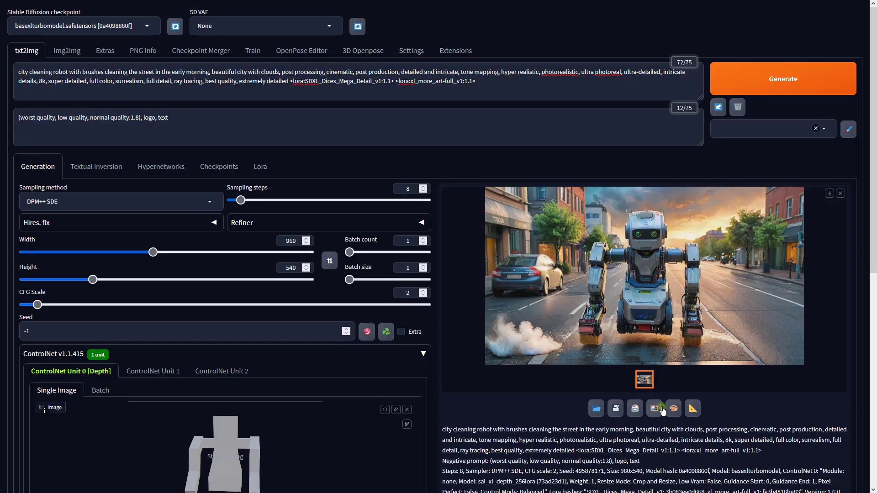
- Send the robot image to img2img, switch the sampler to DPM++ SDE, and generate
left_click(654, 408)
scroll(148, 275, "down", 6)
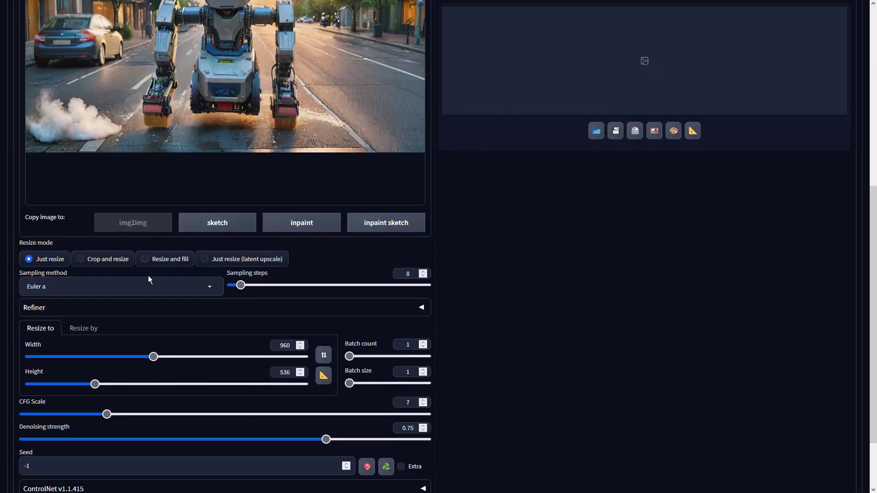
left_click(195, 292)
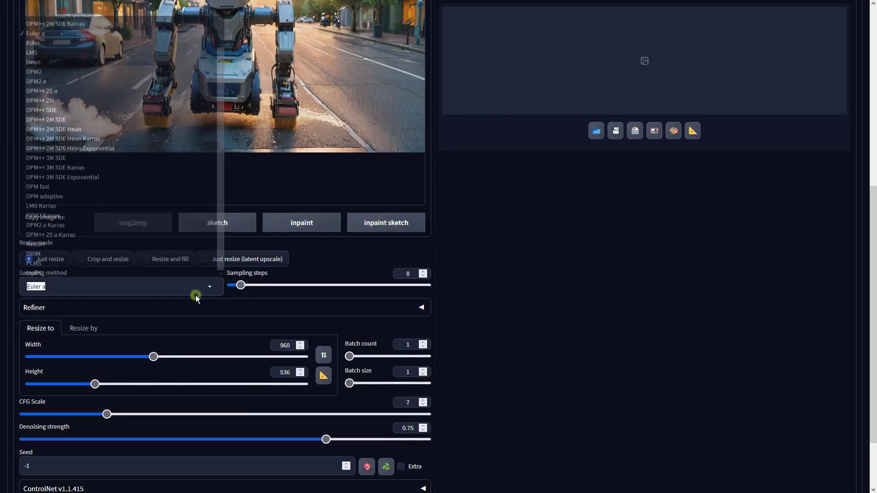
left_click(68, 110)
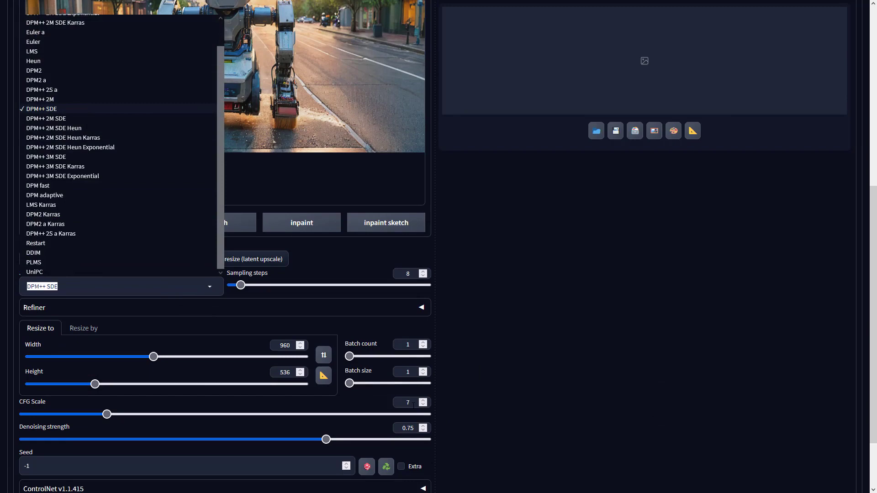
left_click(519, 336)
key("Home")
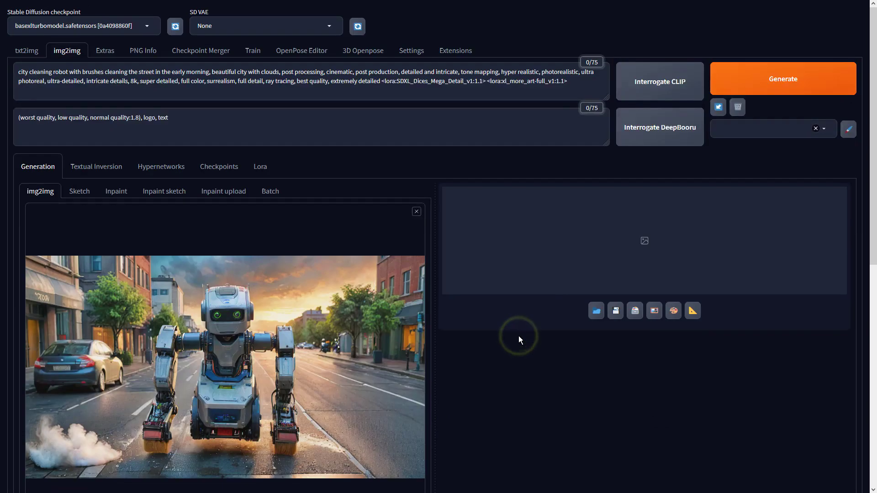
left_click(757, 71)
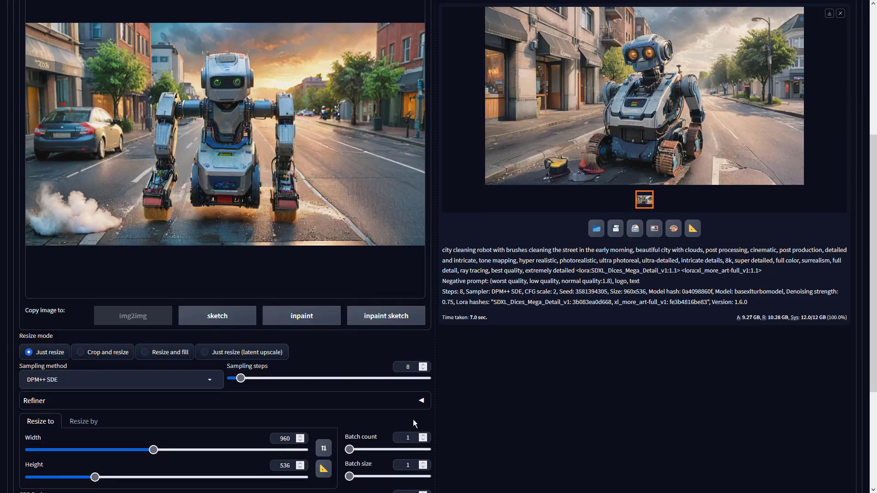
- Raise the batch count to 4
left_click(423, 436)
left_click(423, 436)
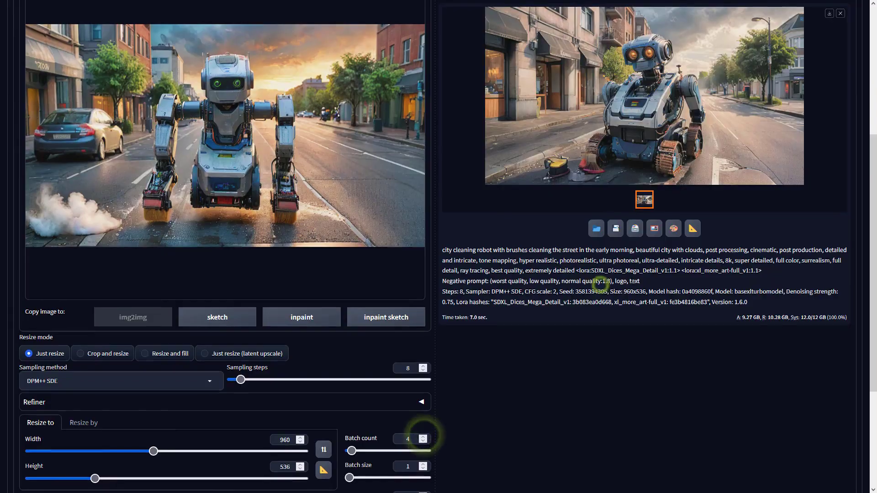
scroll(681, 178, "up", 5)
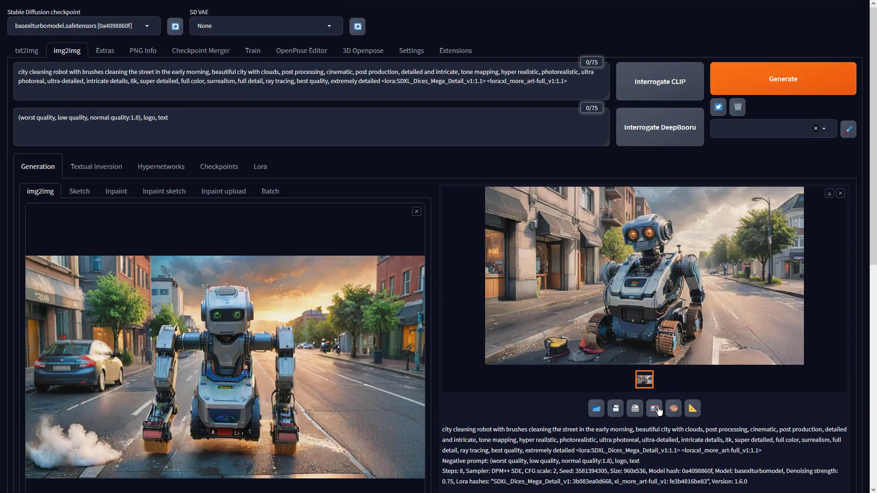
- Generate four street-cleaning robot images in img2img, including a broom-sweeping one
left_click(764, 81)
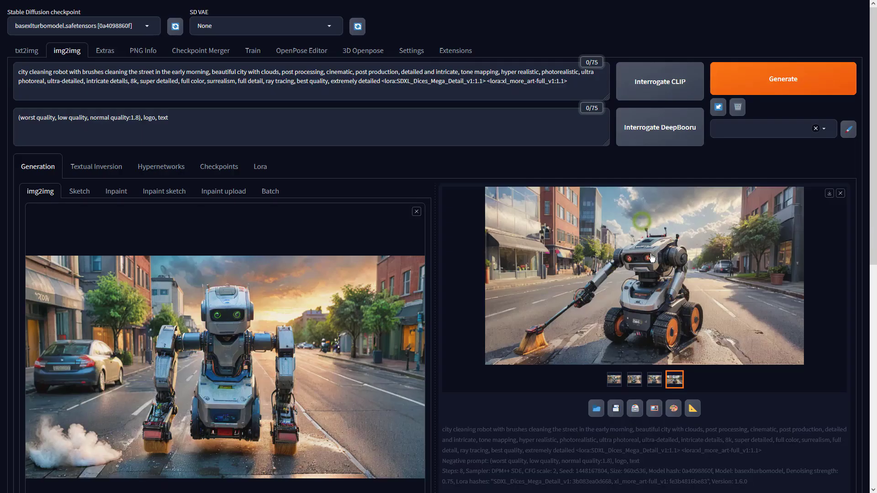
- Send the broom-sweeping robot to Extras and upscale it with 4x-UltraSharp at resize 1
left_click(694, 409)
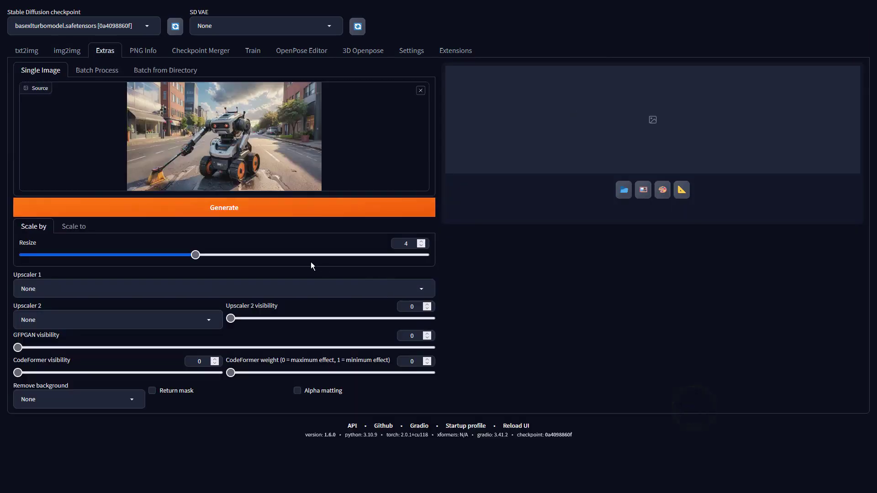
left_click(409, 243)
left_click(350, 288)
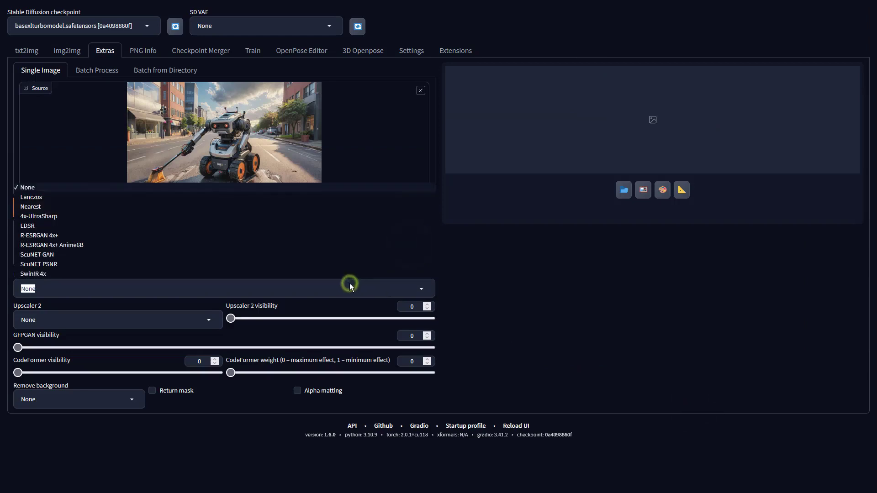
left_click(49, 216)
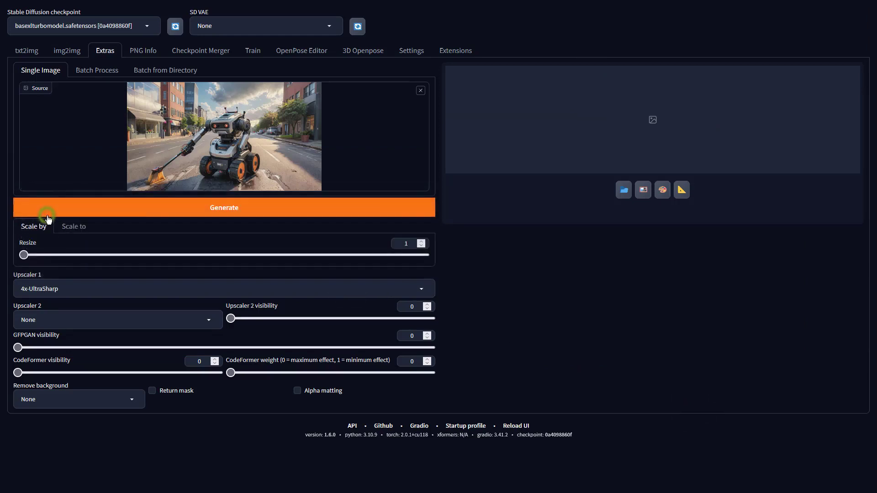
left_click(274, 204)
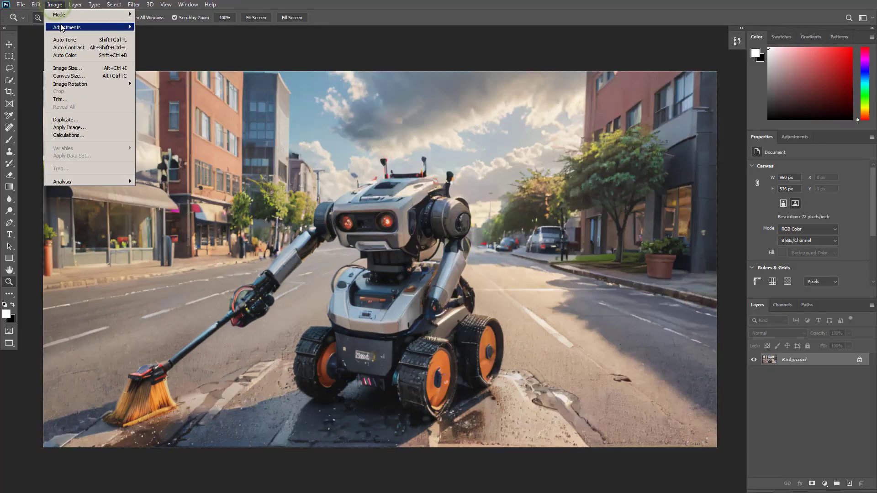
- Apply a Vibrance adjustment of +99 vibrance and +28 saturation to the robot image
mouse_move(91, 27)
left_click(182, 62)
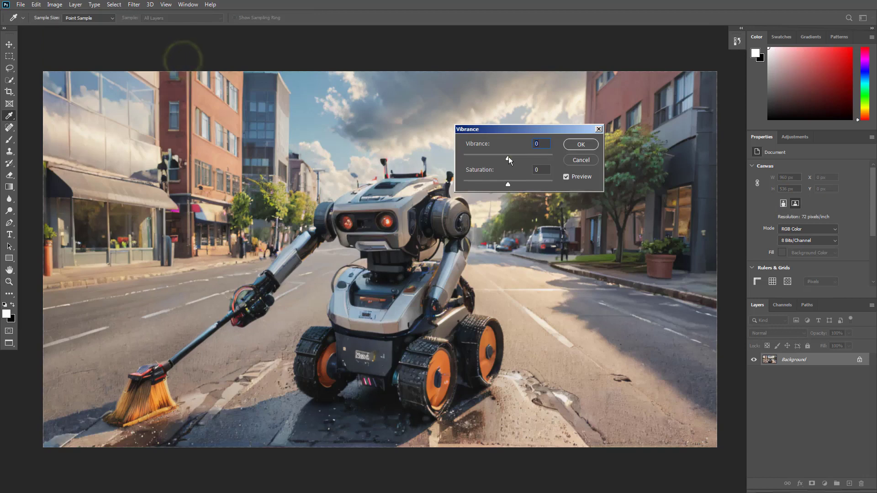
left_click_drag(508, 157, 552, 157)
left_click_drag(508, 185, 519, 185)
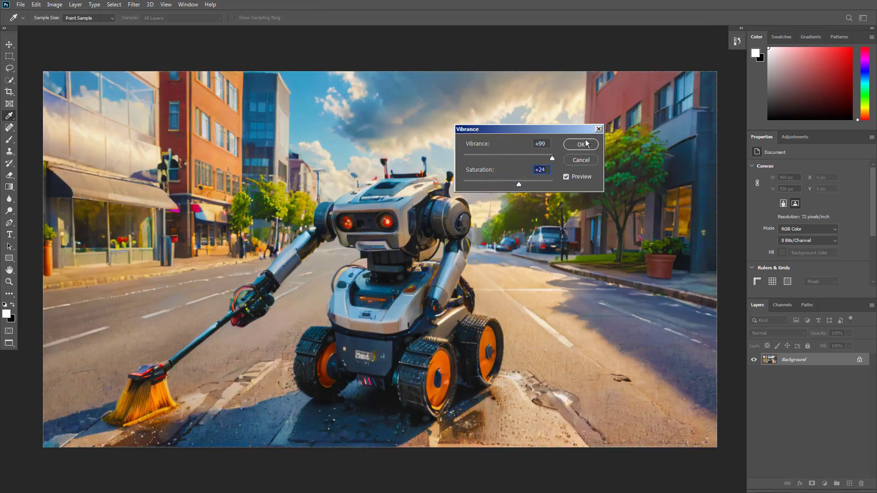
left_click_drag(519, 185, 520, 185)
left_click(576, 146)
- Apply Auto Contrast, Auto Tone and Auto Color to the robot image
key("z")
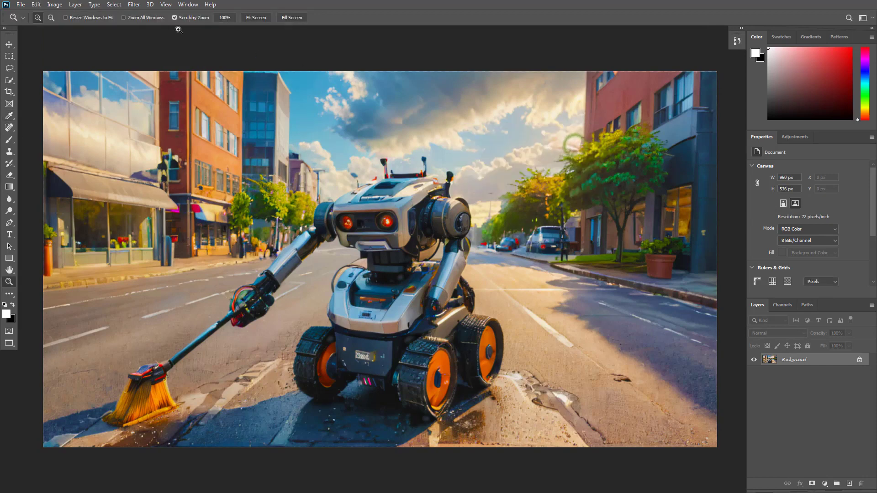
left_click(54, 4)
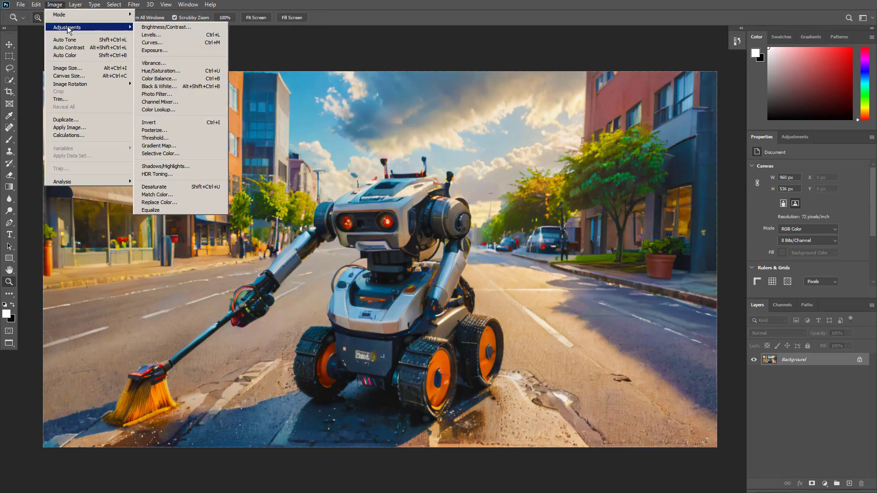
left_click(89, 49)
left_click(54, 5)
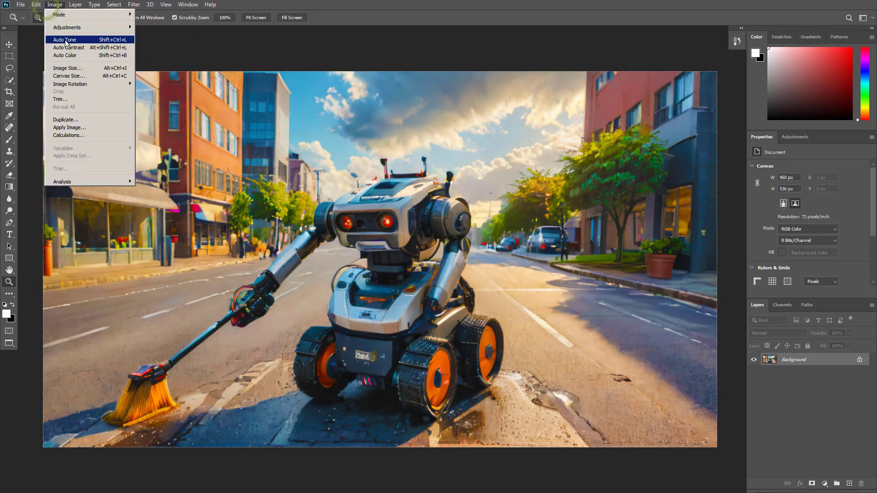
left_click(65, 40)
left_click(55, 5)
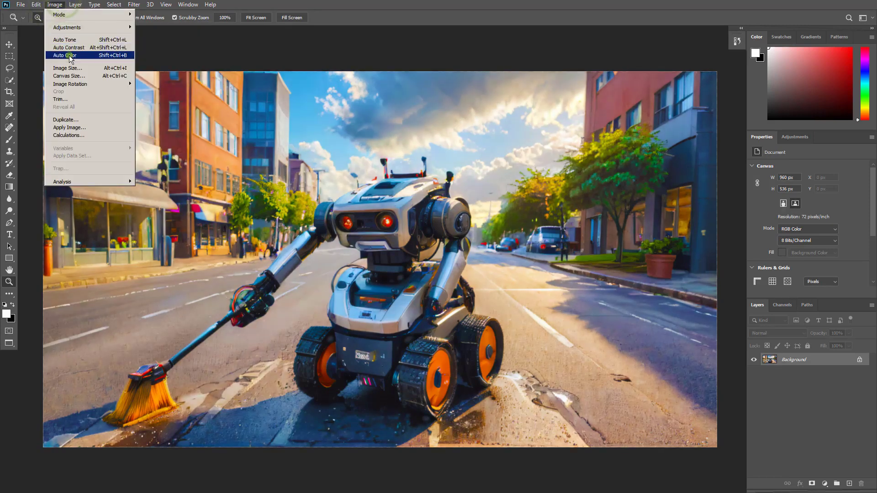
left_click(71, 59)
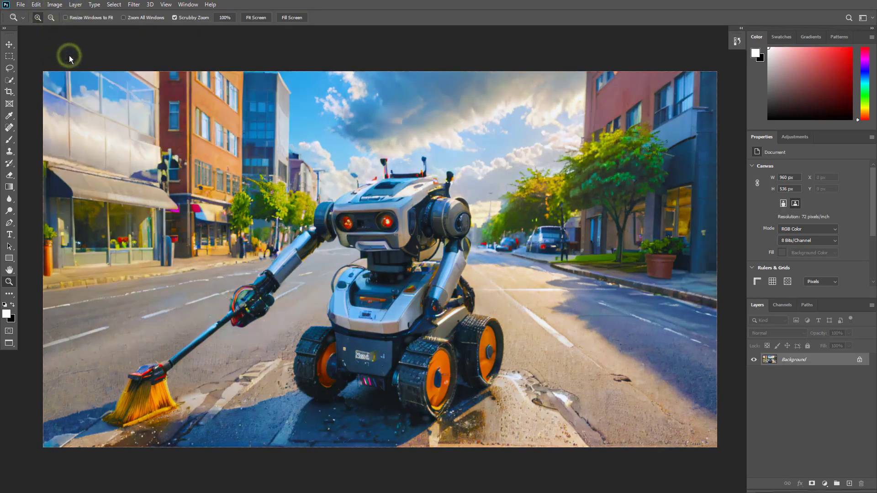
- Darken the midtones with a Levels adjustment setting the gamma to 0.86
left_click(54, 5)
mouse_move(64, 28)
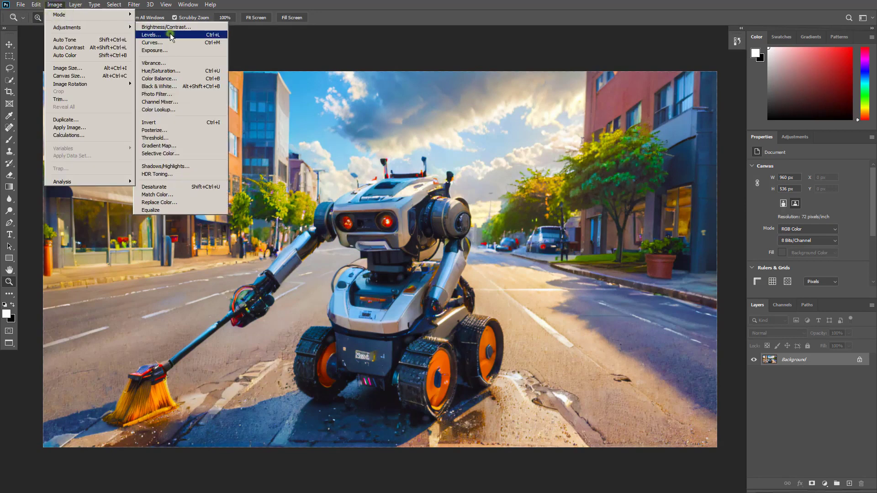
left_click(170, 34)
left_click_drag(561, 200, 566, 200)
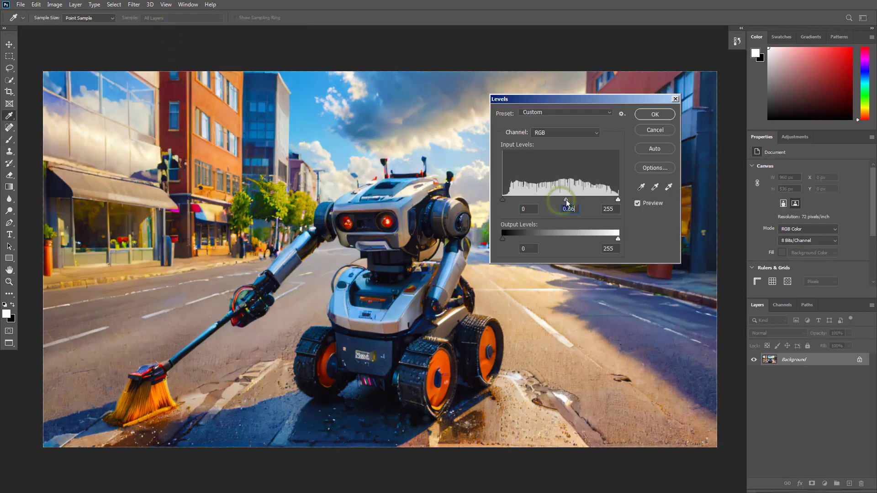
left_click(655, 115)
- Apply an Exposure adjustment of +0.08 with a +0.0059 offset
key("z")
left_click(55, 4)
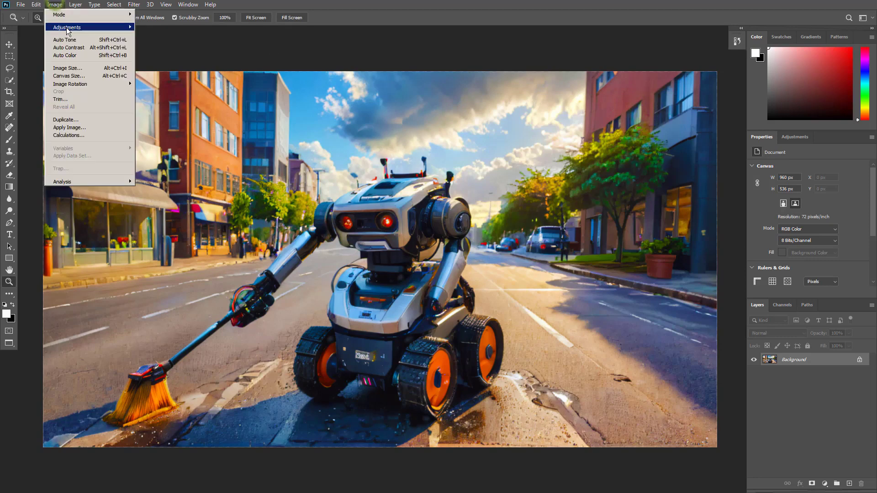
mouse_move(67, 27)
left_click(171, 50)
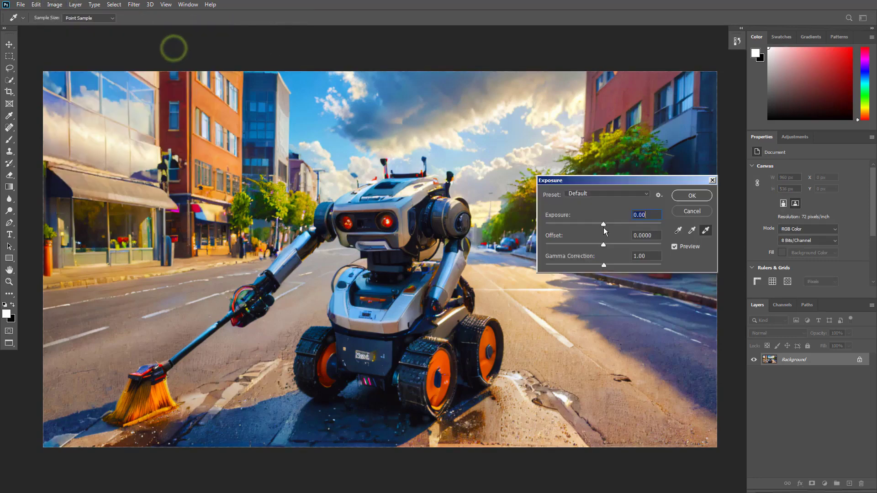
left_click_drag(602, 221, 604, 225)
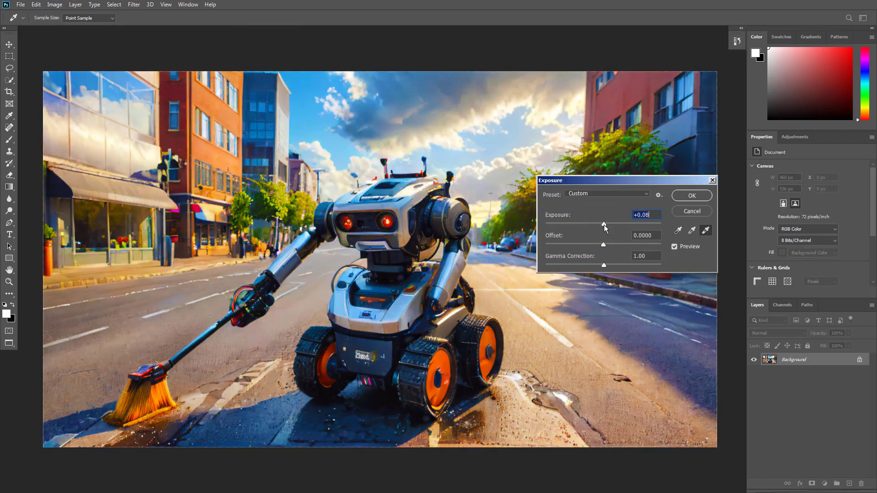
left_click_drag(604, 246, 604, 244)
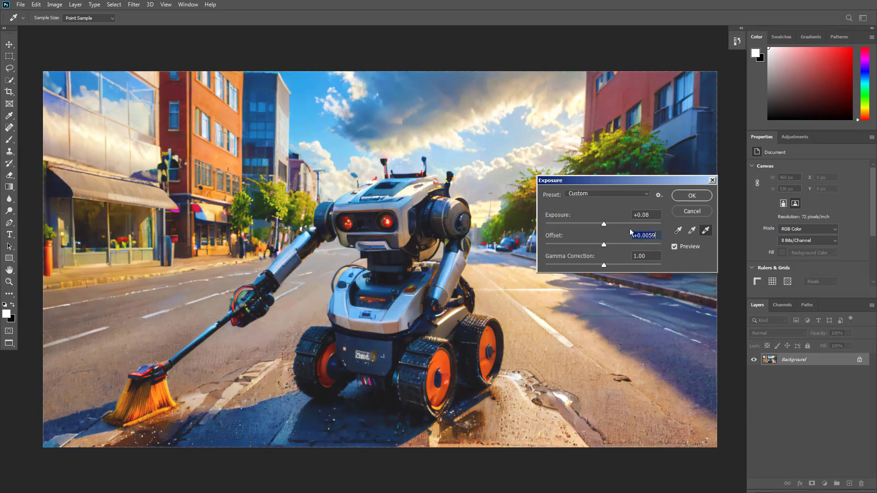
left_click(692, 193)
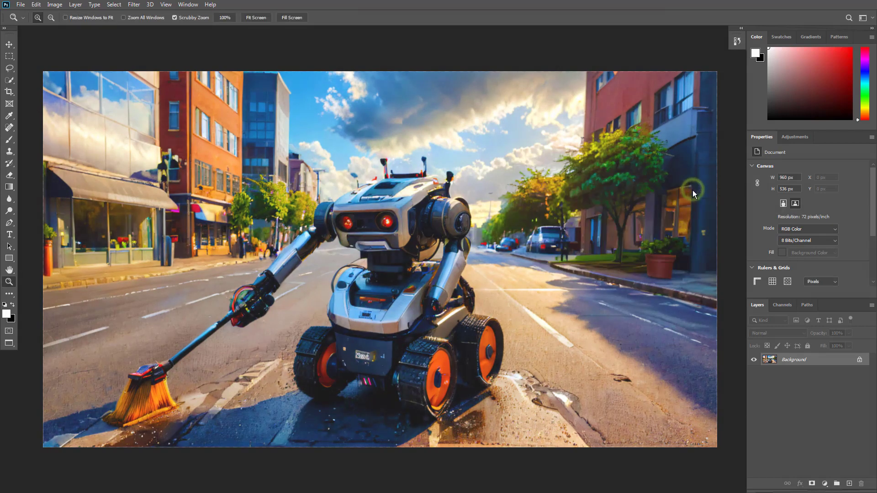
- Select the Open state in the History panel to view the unedited robot image
left_click(737, 41)
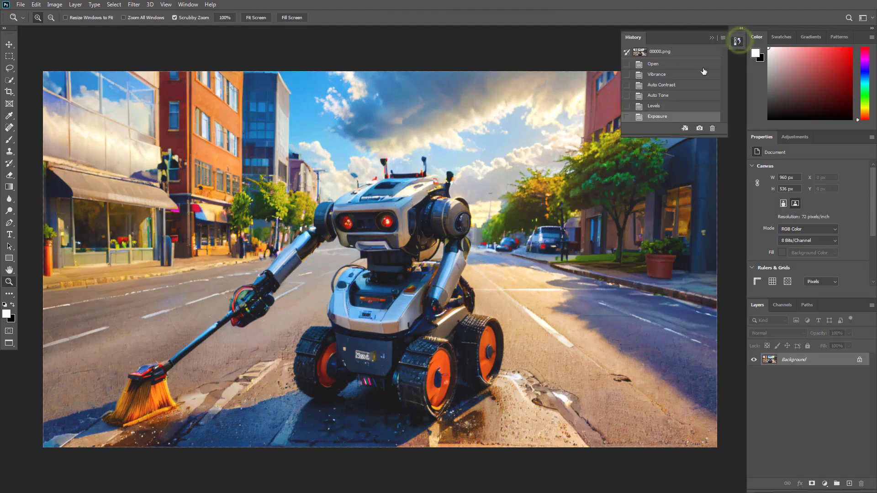